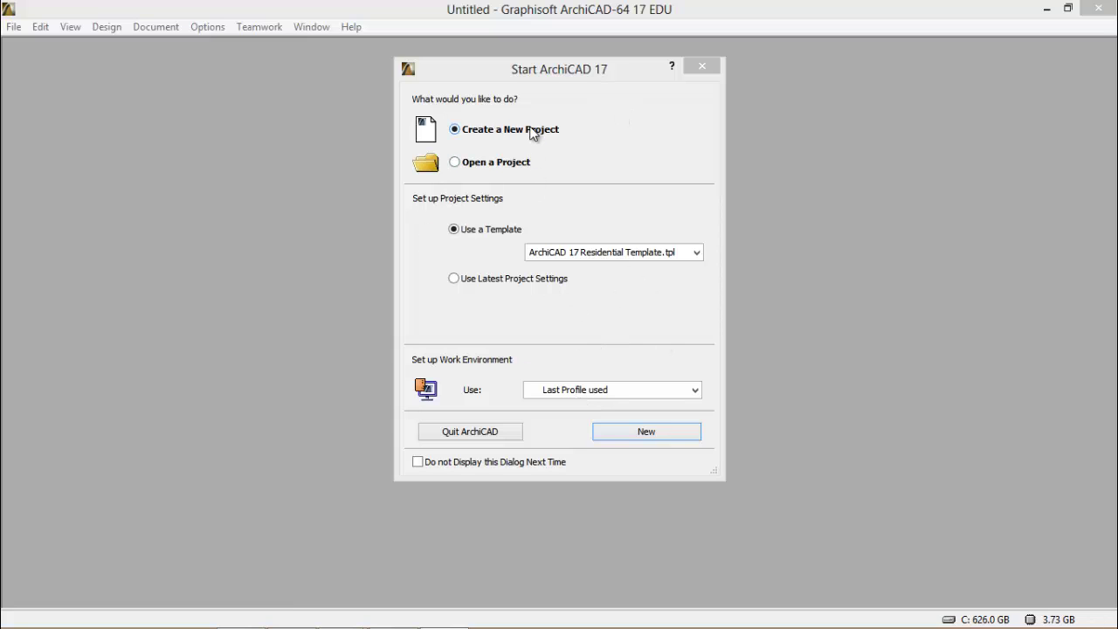
- Create a new project from the ArchiCAD 17 Residential Template using the Standard Profile 17 work environment
left_click(700, 260)
left_click(700, 259)
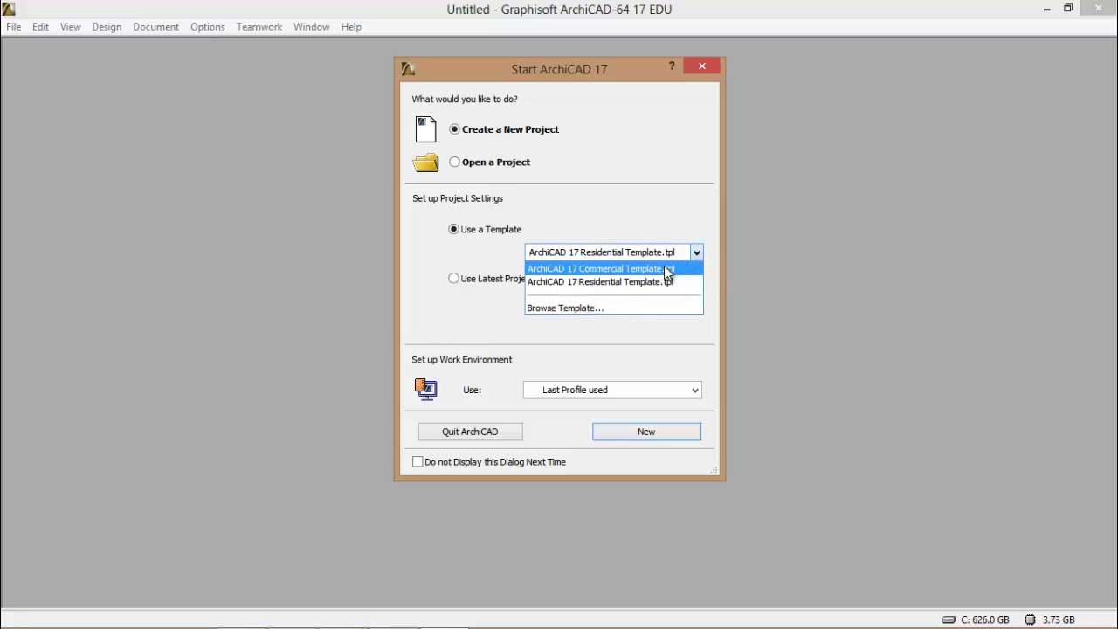
left_click(661, 280)
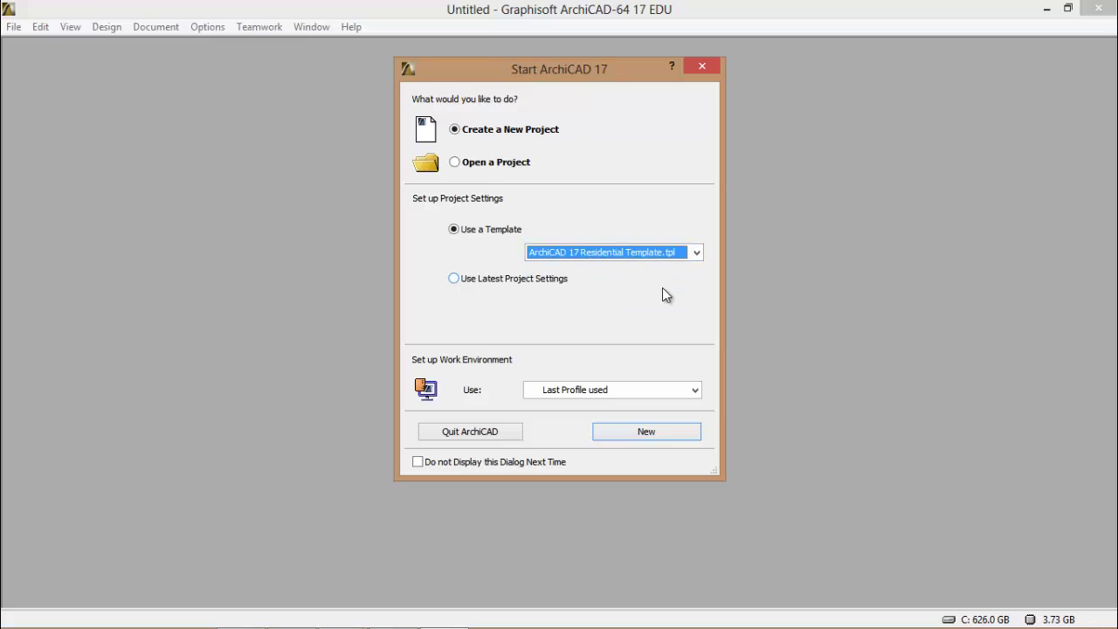
left_click(696, 391)
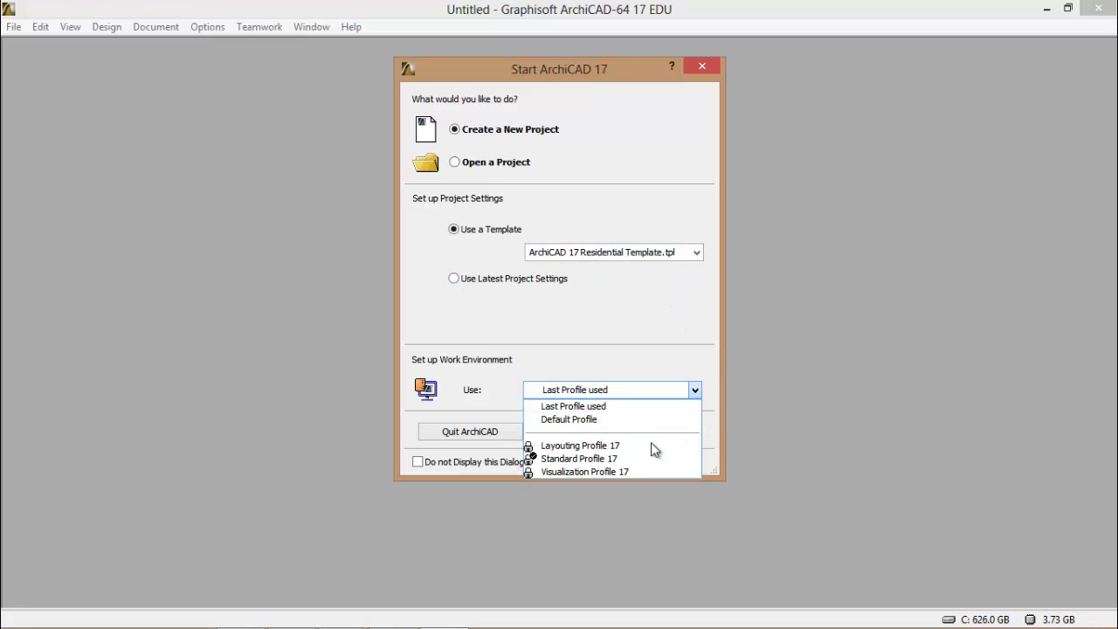
left_click(617, 459)
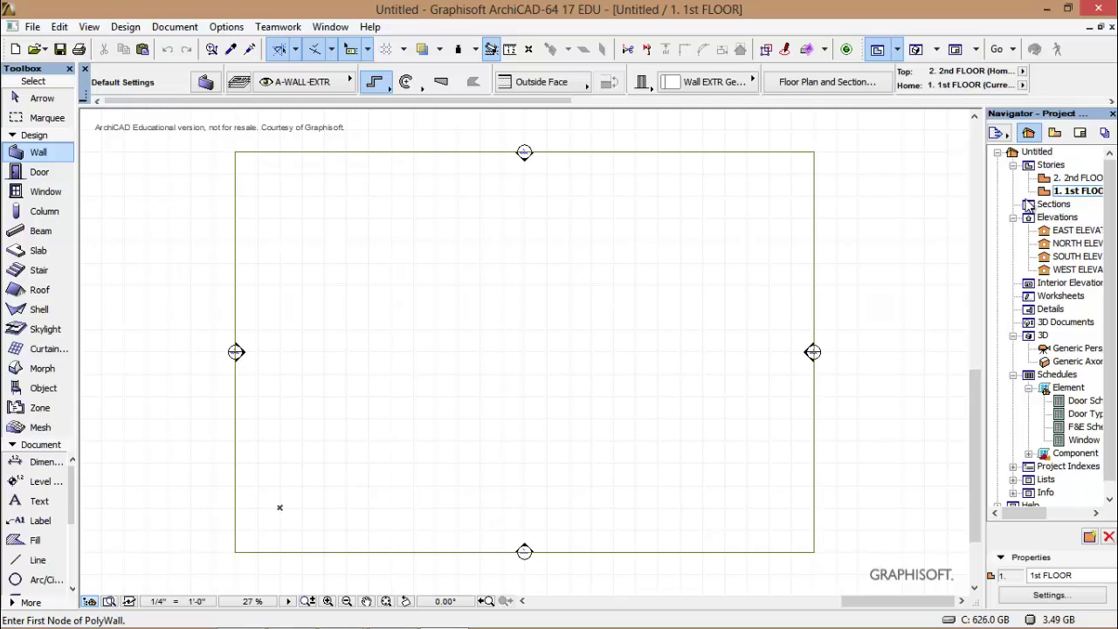
- Examine the Navigator's View Map, Layout Book and Project Map, including the list of elevations
left_click(1054, 135)
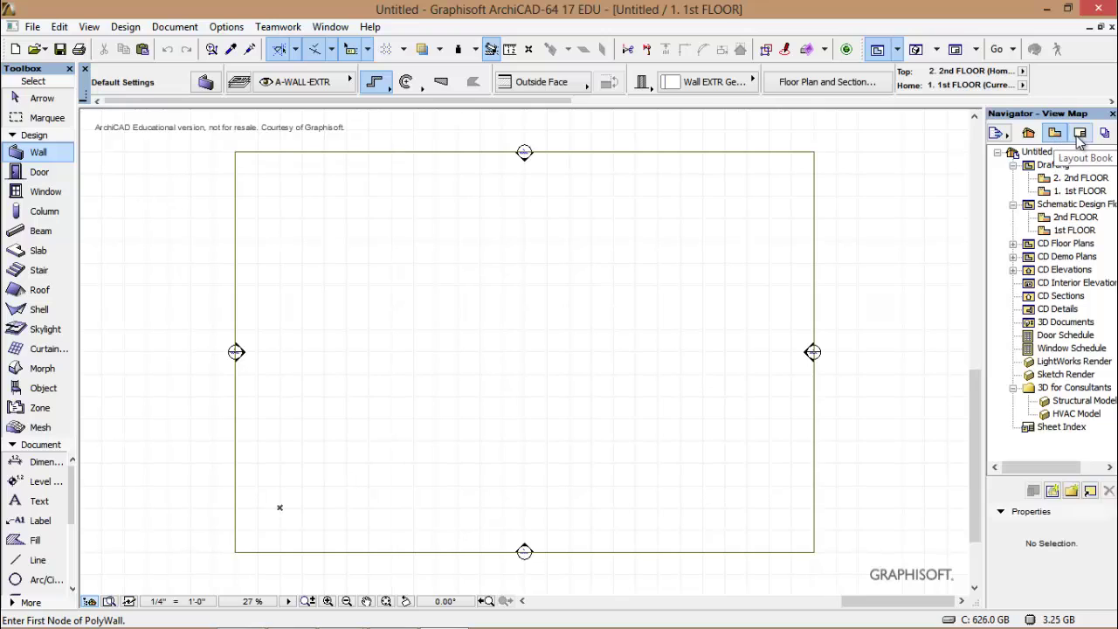
left_click(1080, 136)
left_click(1054, 135)
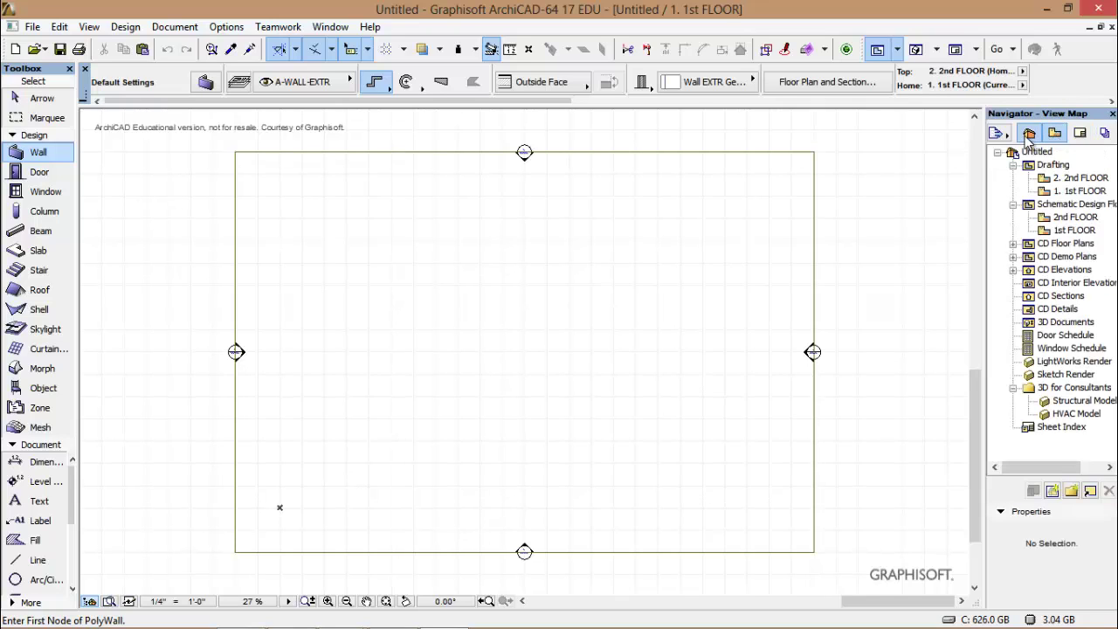
left_click(1027, 136)
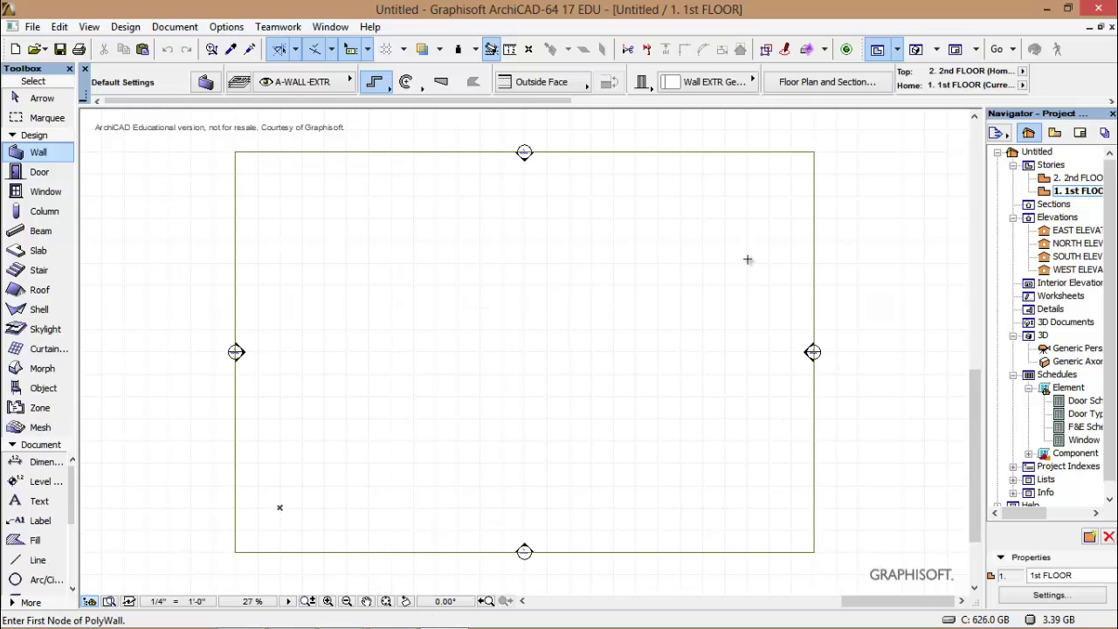
left_click(1013, 218)
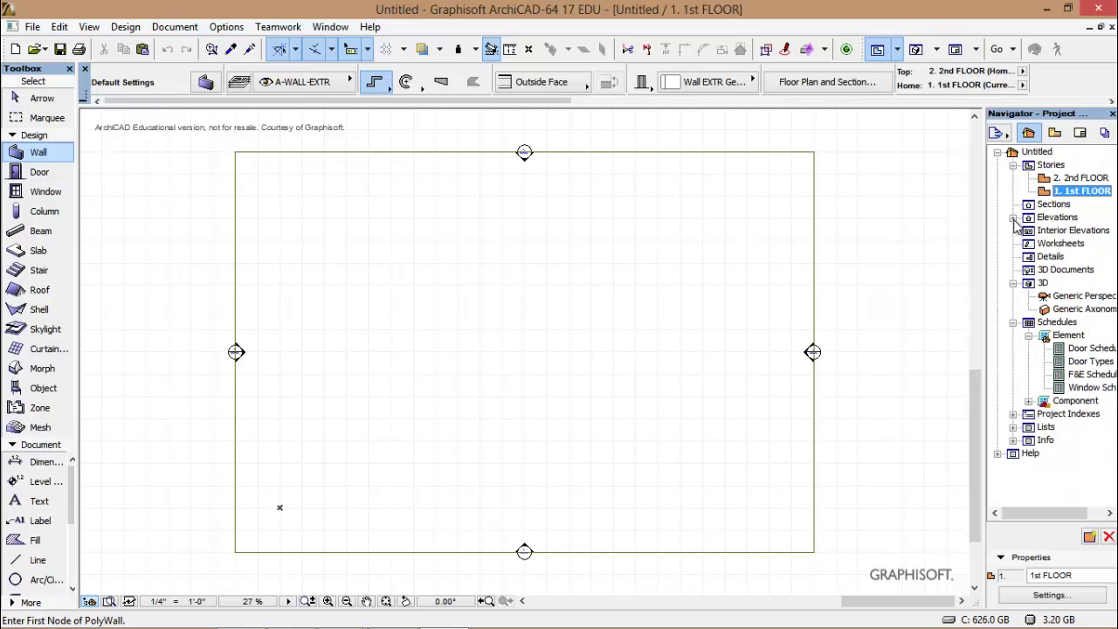
left_click(1013, 217)
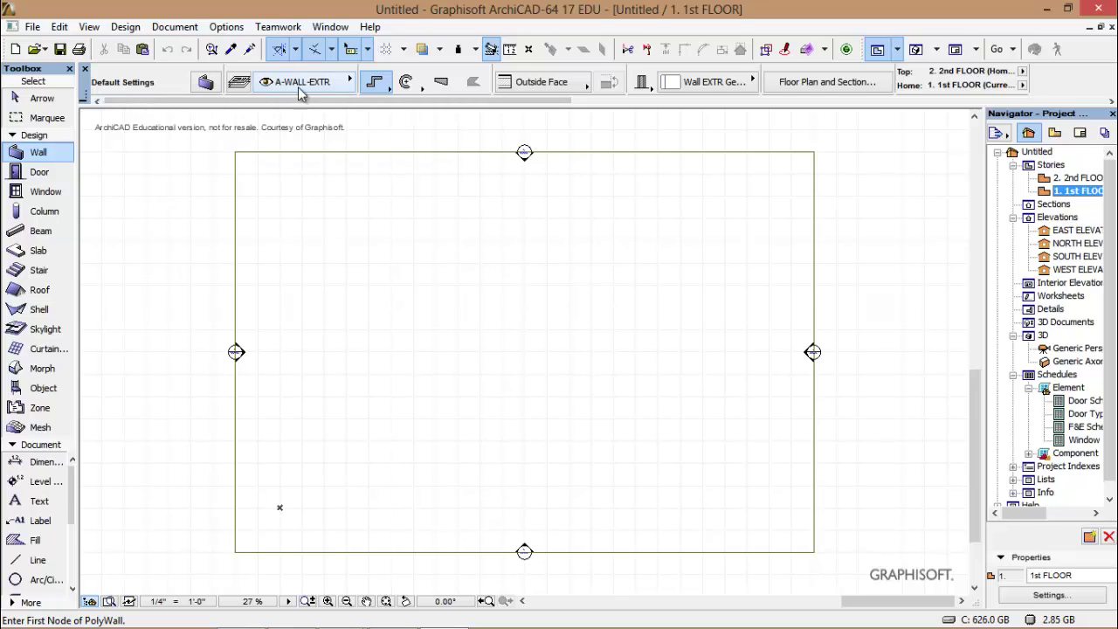
- Switch the wall geometry method to single straight and back to chained
left_click(392, 91)
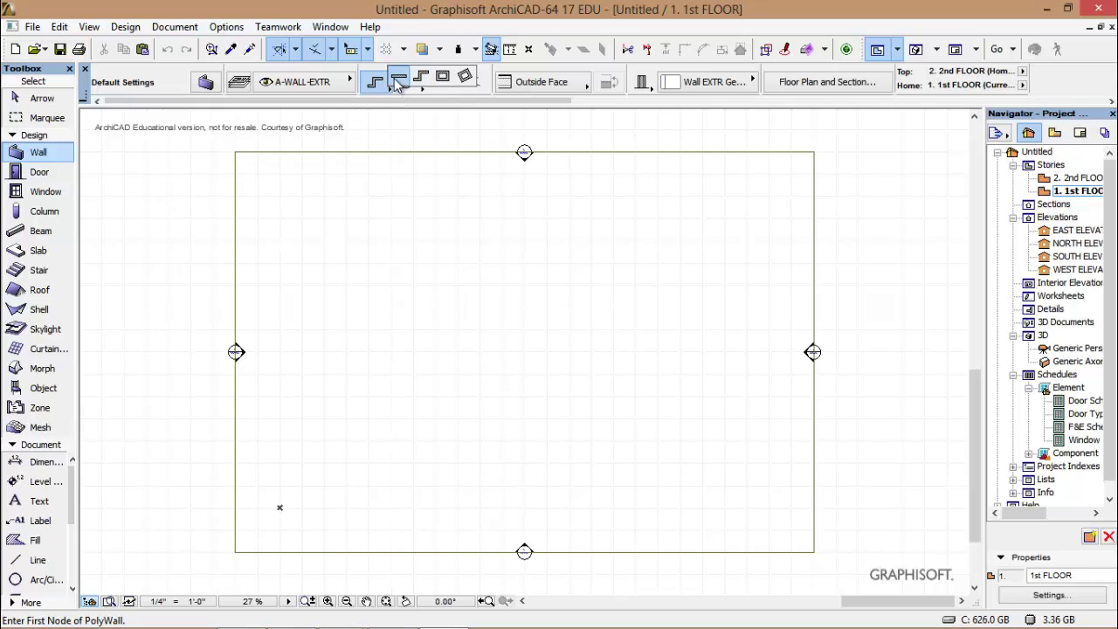
left_click(397, 83)
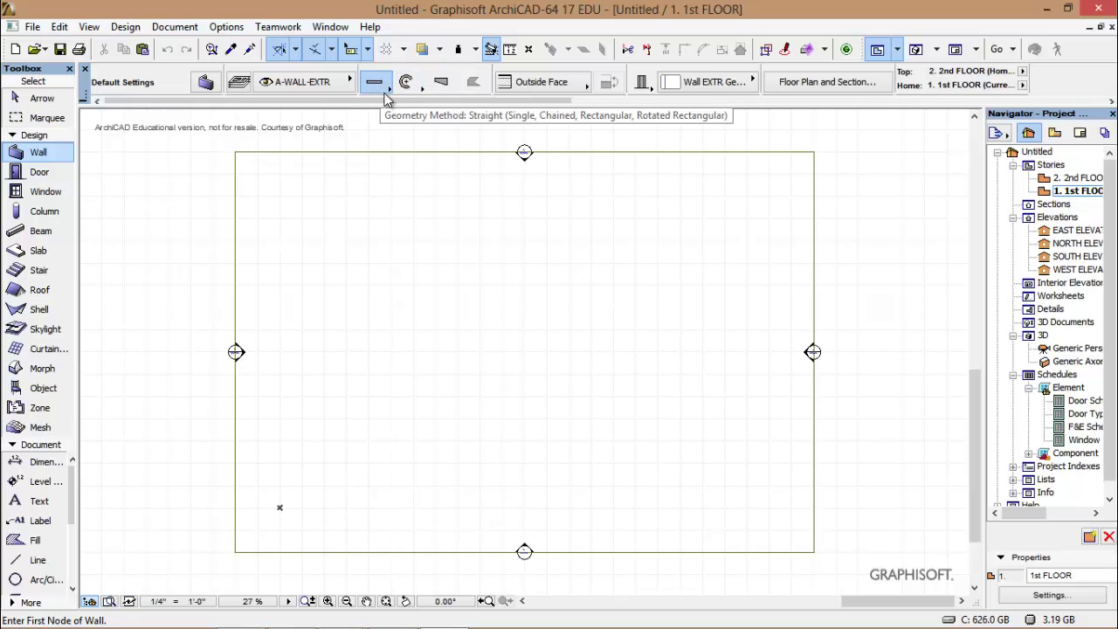
left_click(389, 87)
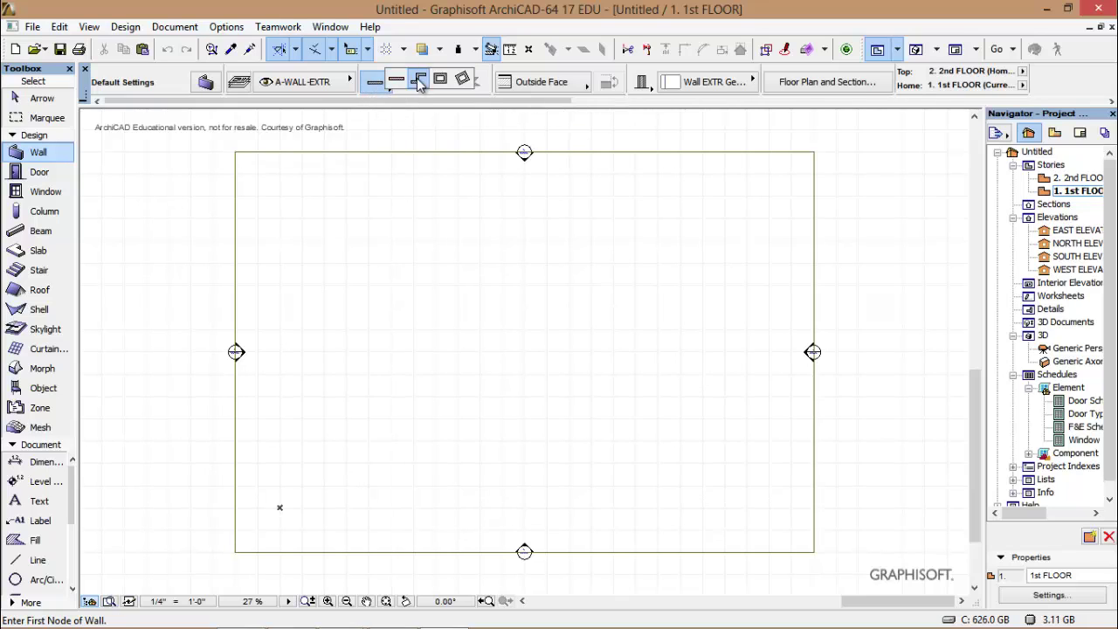
left_click(418, 78)
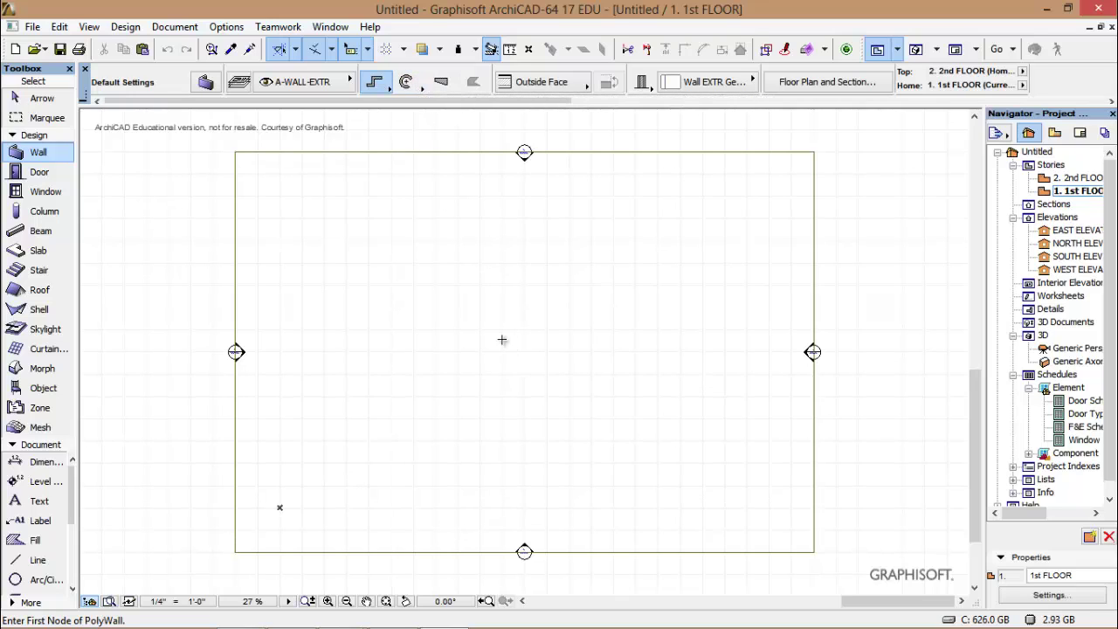
- Draw three connected exterior walls, each 20' long, running west, south and east to form three sides of a square
left_click(638, 263)
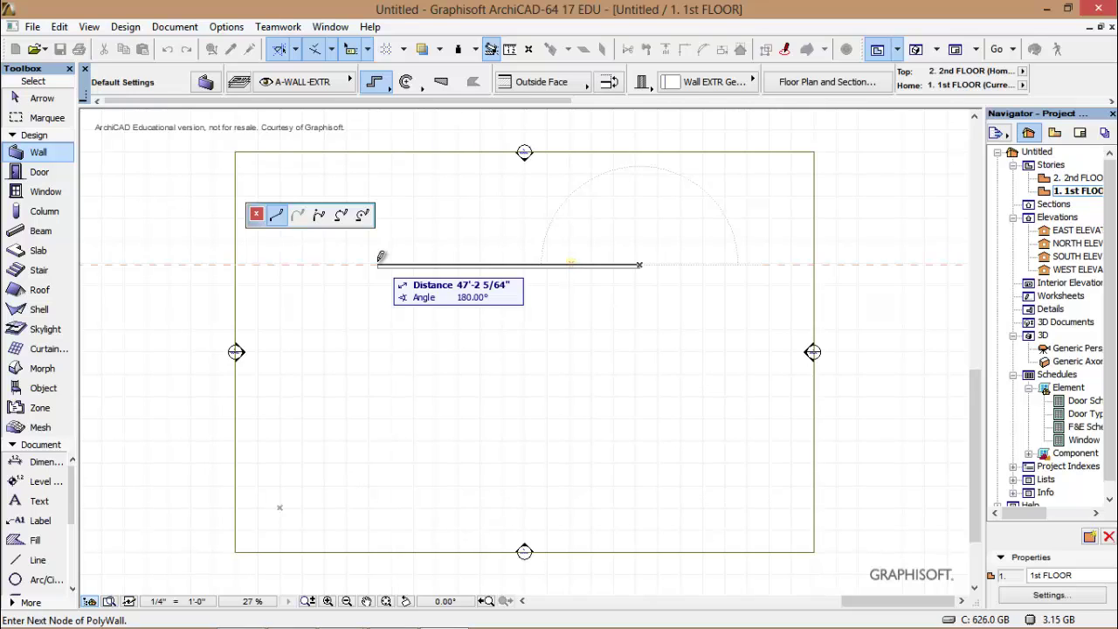
type("20")
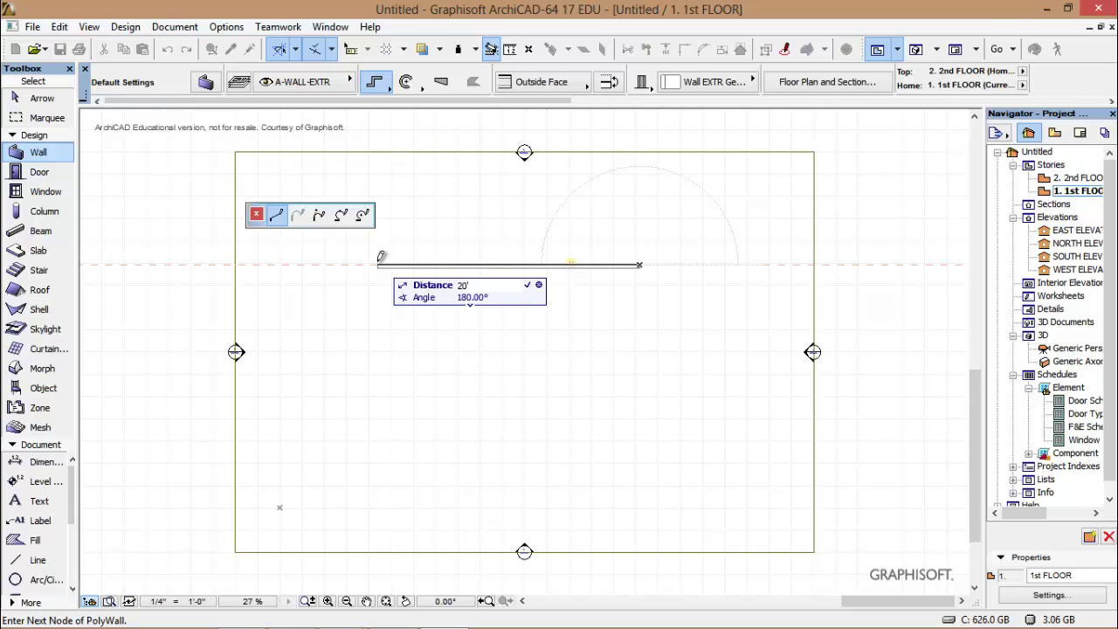
key("Return")
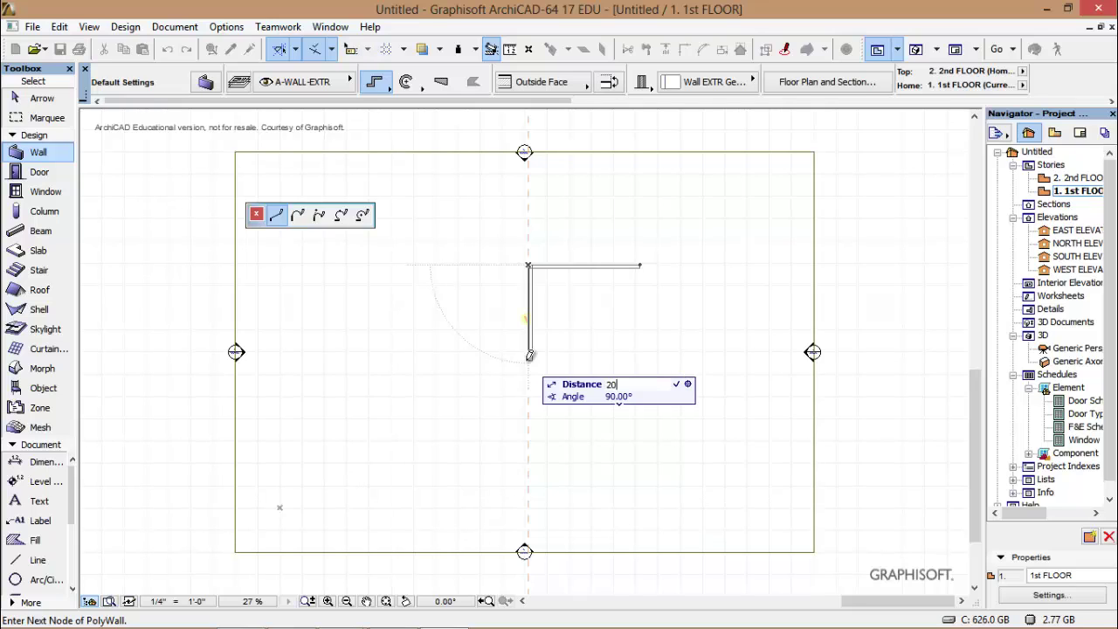
left_click(530, 355)
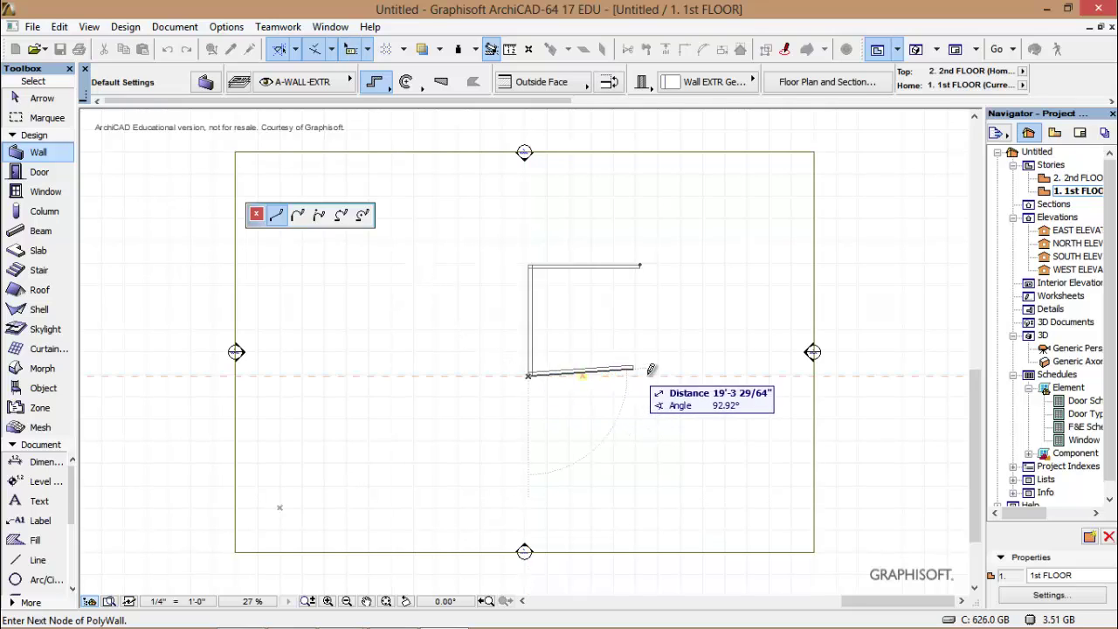
type("20")
key("Return")
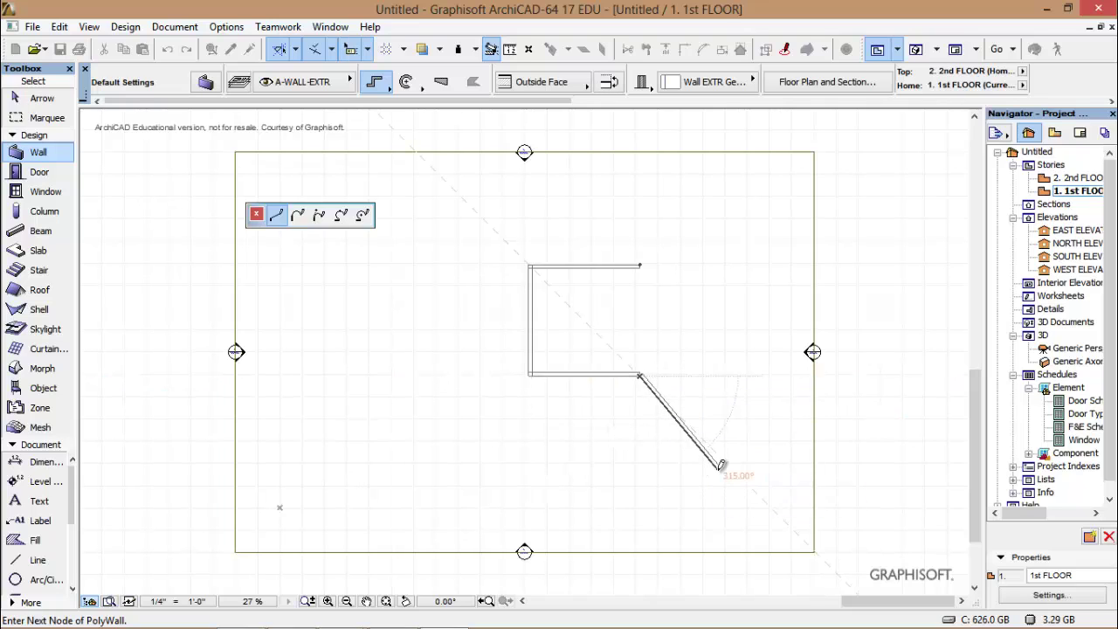
- Add two freehand slanted wall segments from the open end of the chain and remove both
left_click(718, 469)
left_click(773, 498)
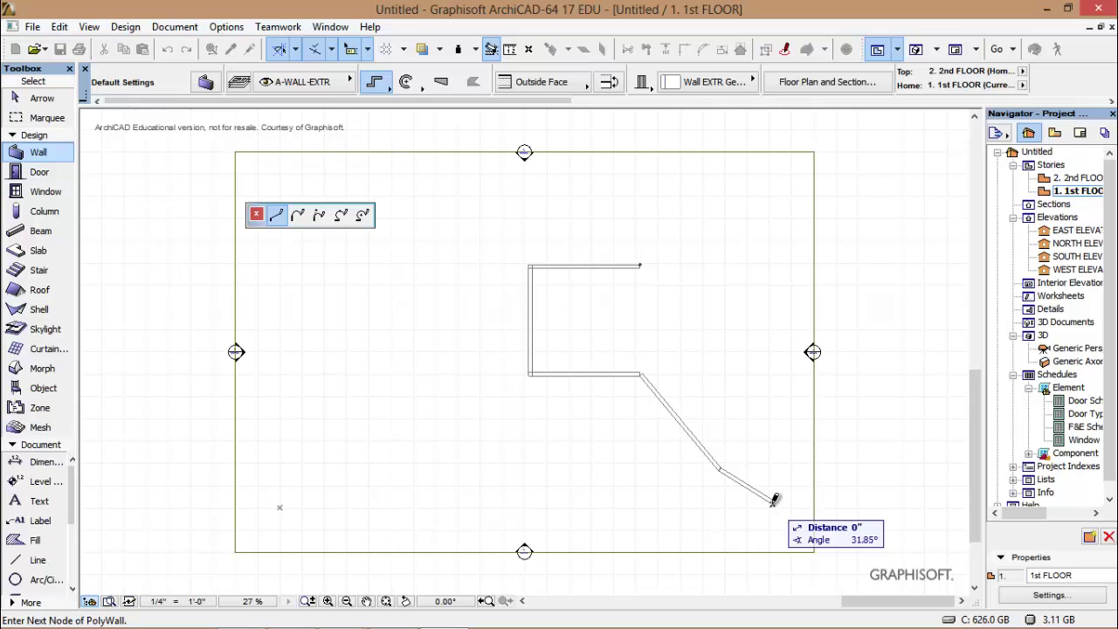
left_click(774, 499)
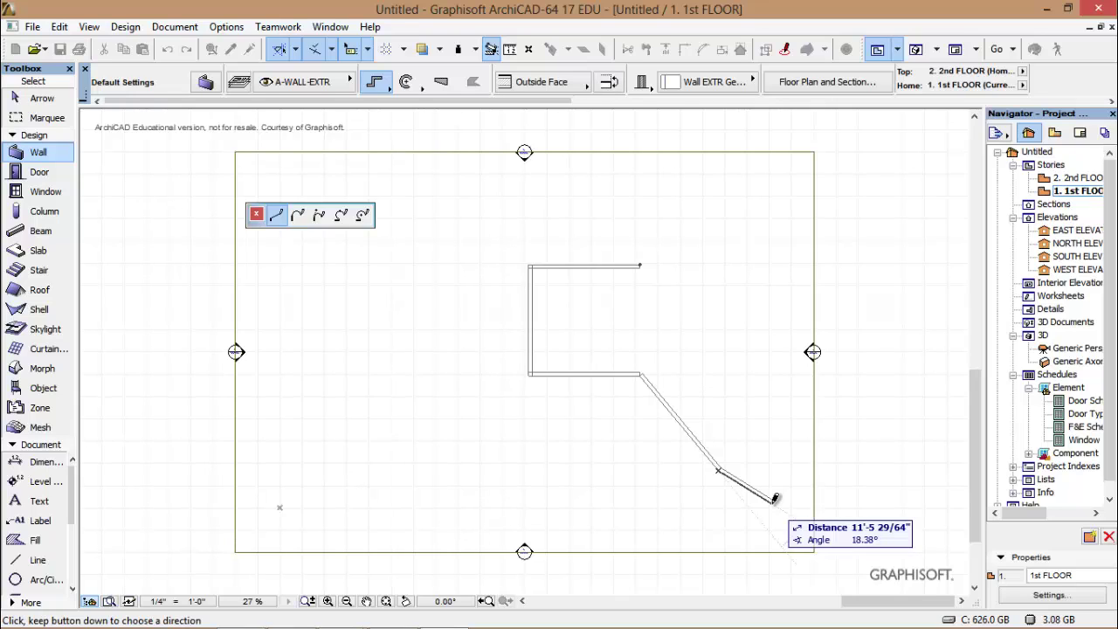
key("BackSpace")
key("BackSpace")
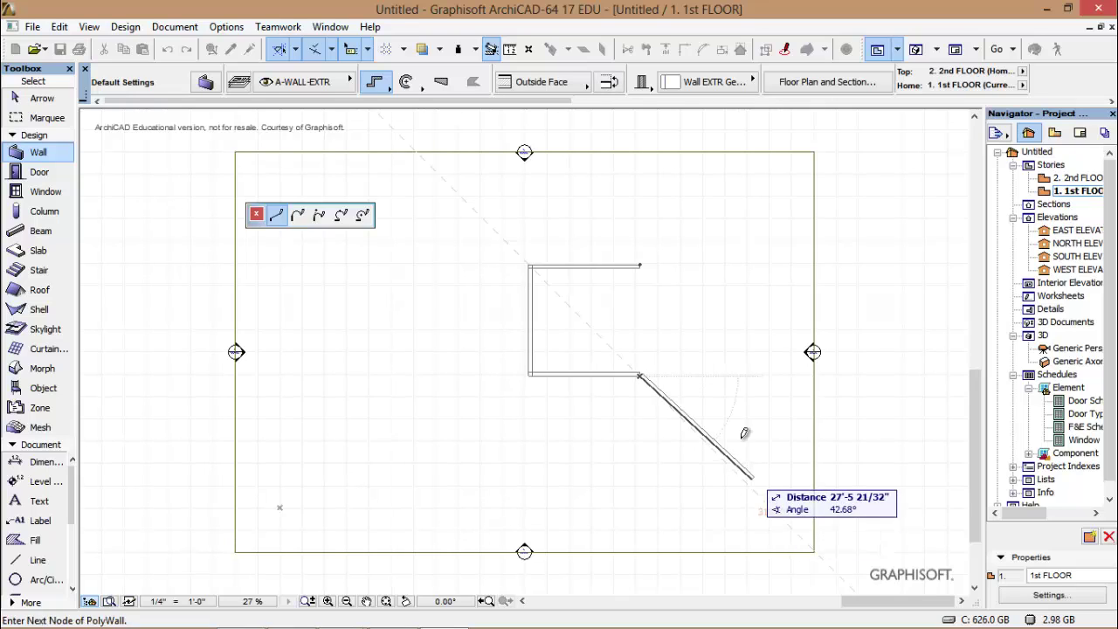
- Draw the fourth wall back to the chain's starting point and finish the closed square outline
left_click(640, 262)
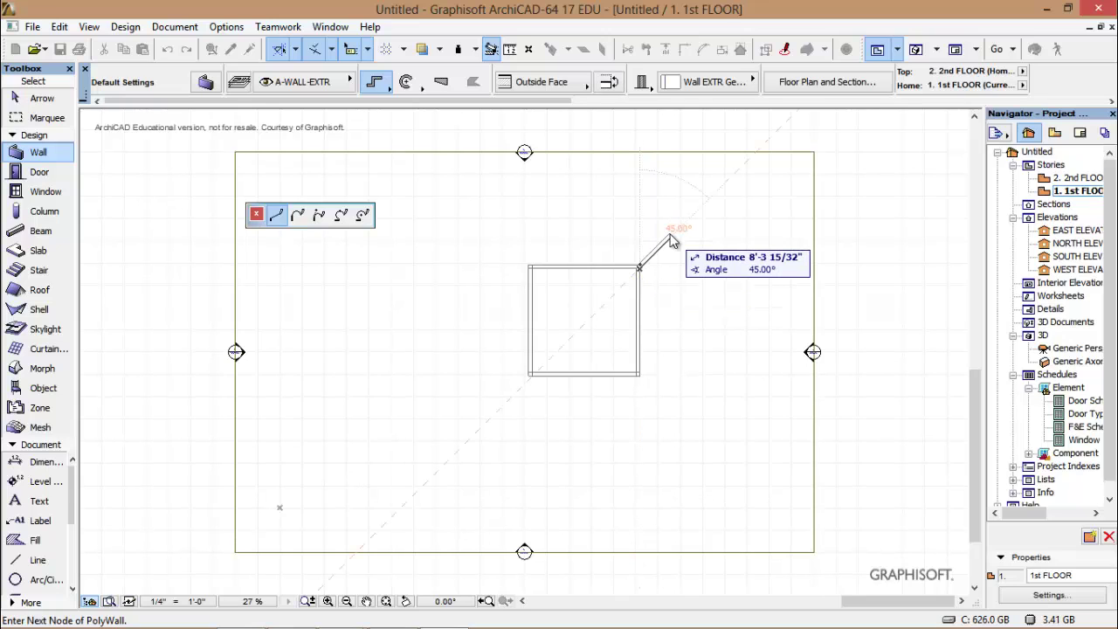
right_click(669, 234)
left_click(709, 382)
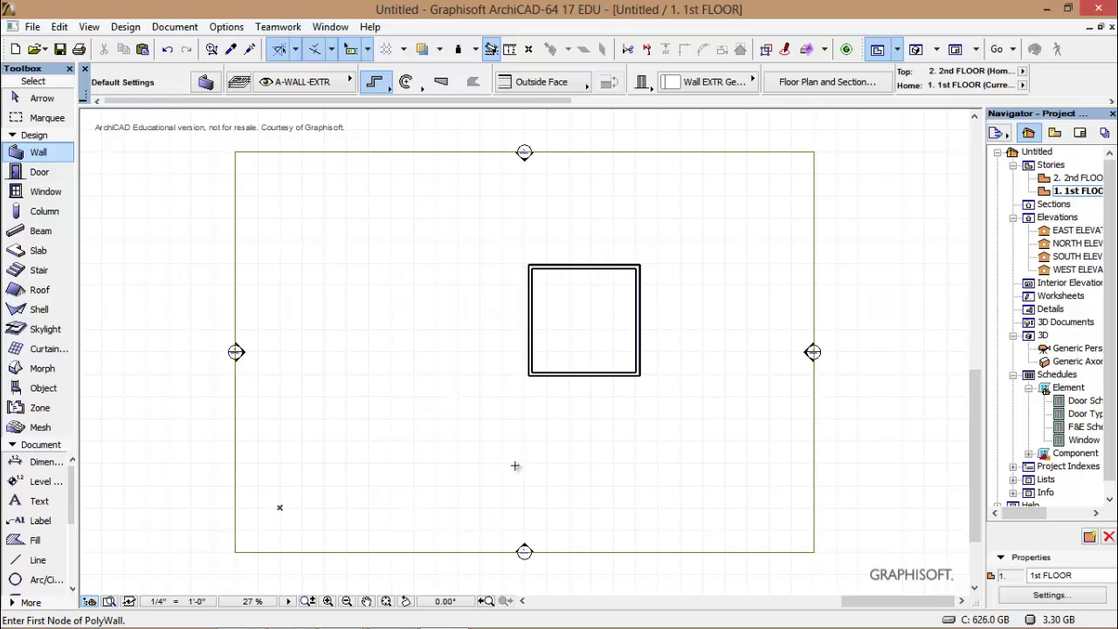
- Set the default door to D1 Entrance Side2 17 from the Wood Entrance Doors 17 library folder
left_click(328, 600)
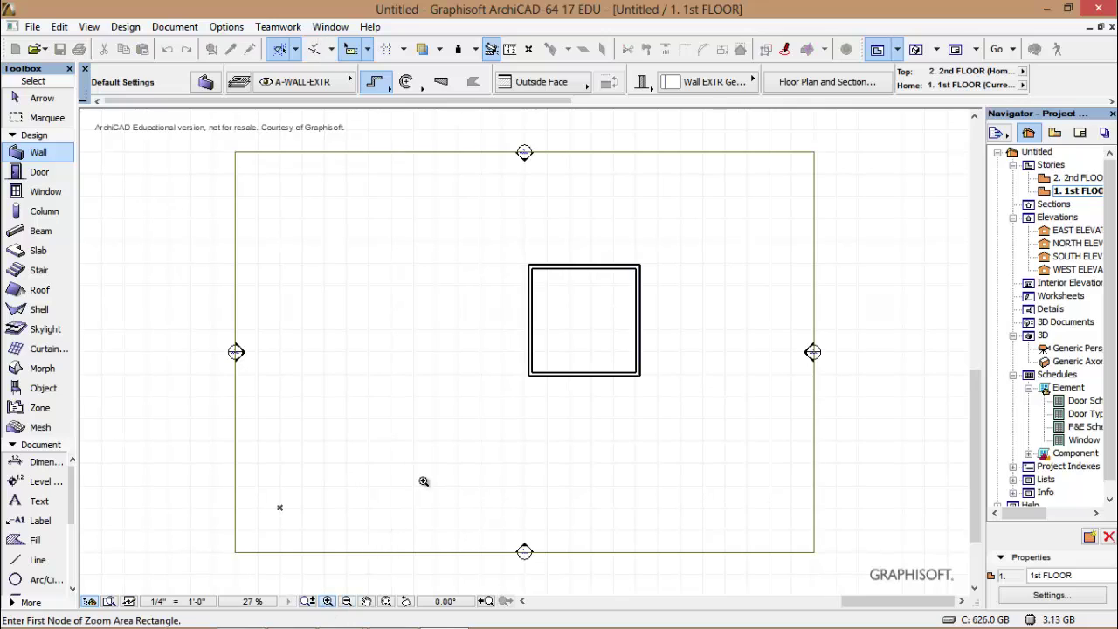
left_click(509, 403)
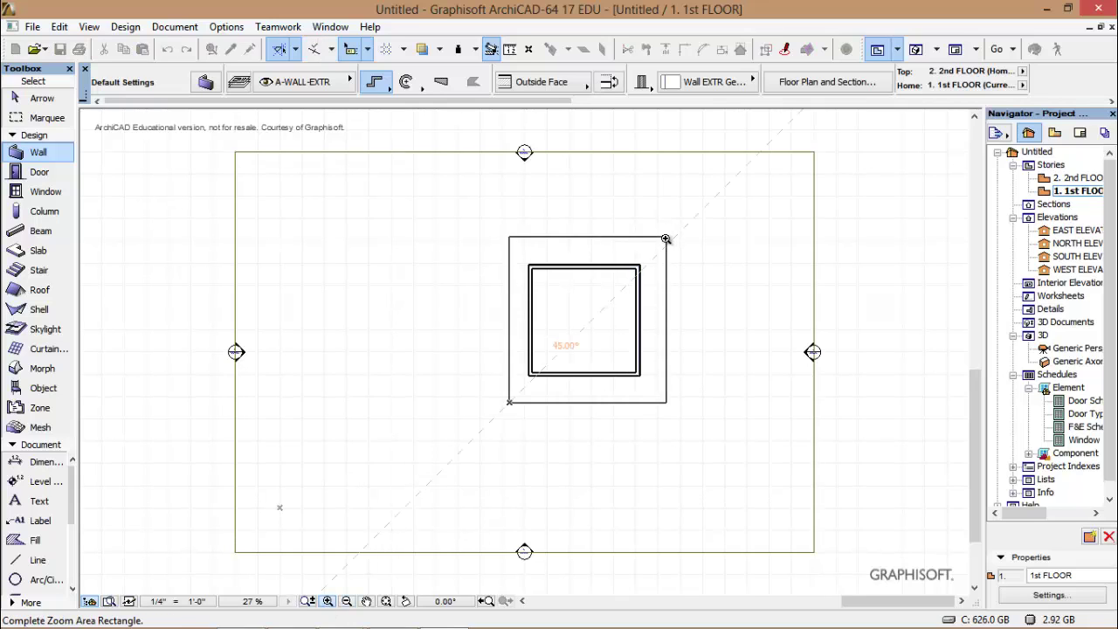
left_click(665, 239)
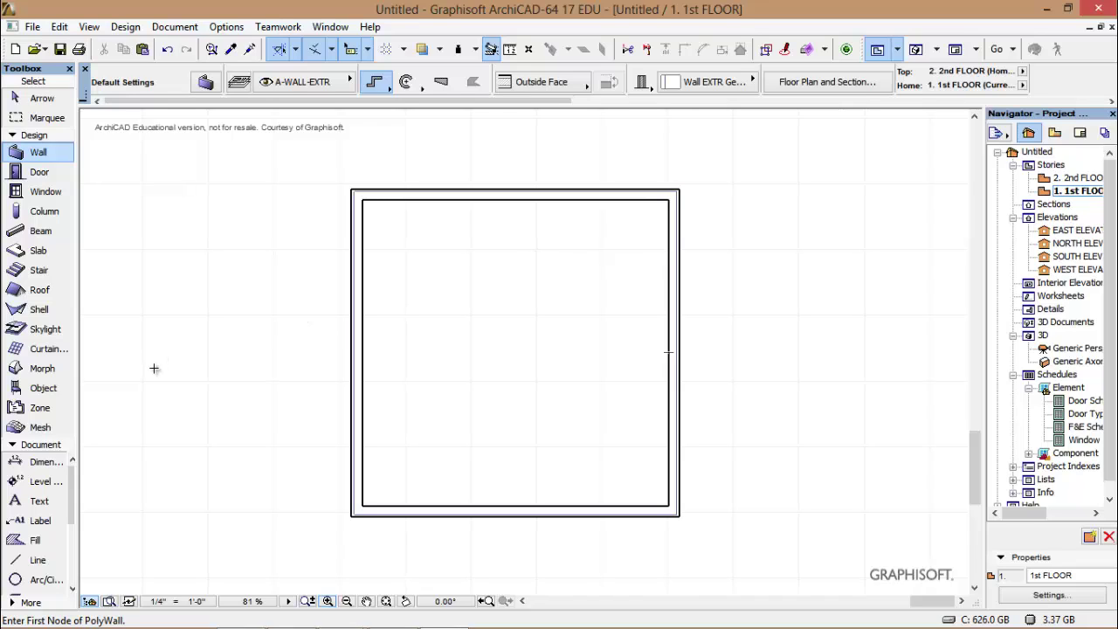
left_click(32, 173)
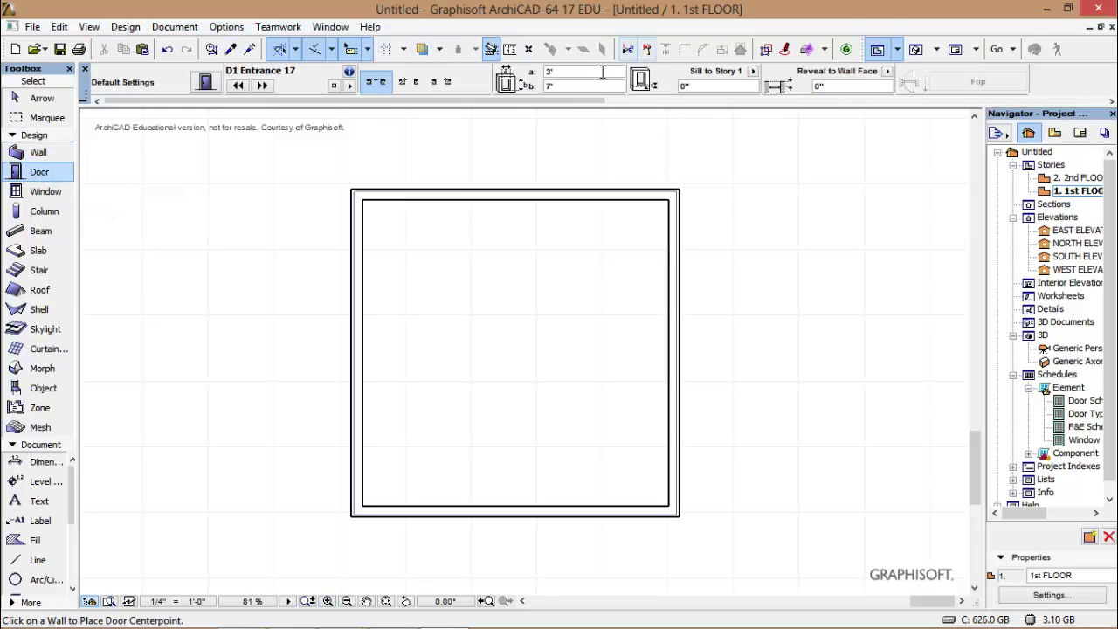
double_click(34, 173)
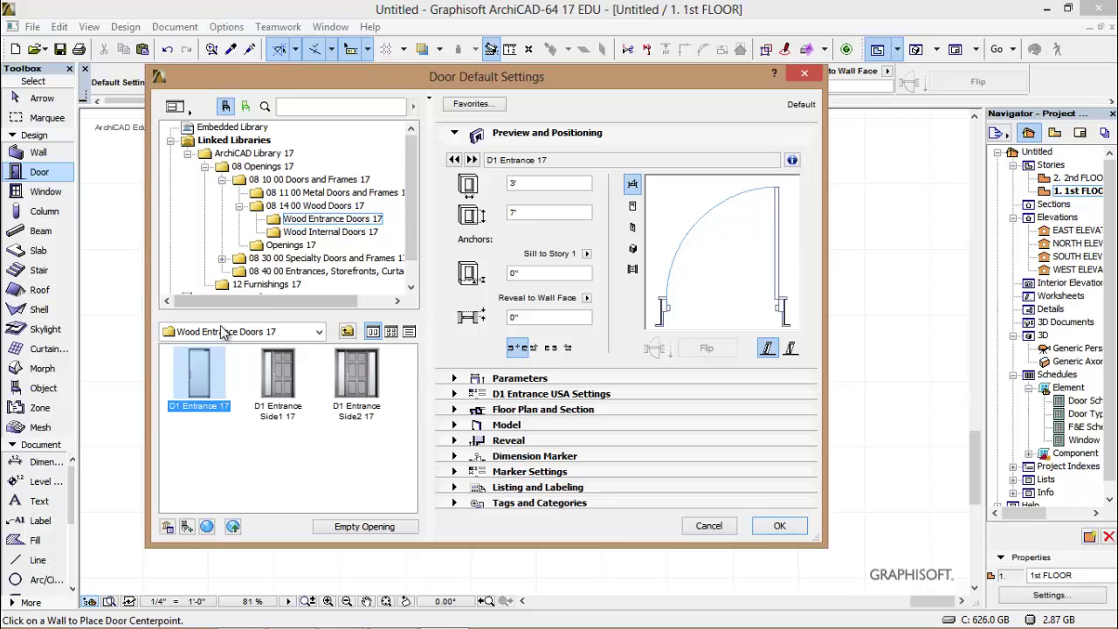
left_click(295, 181)
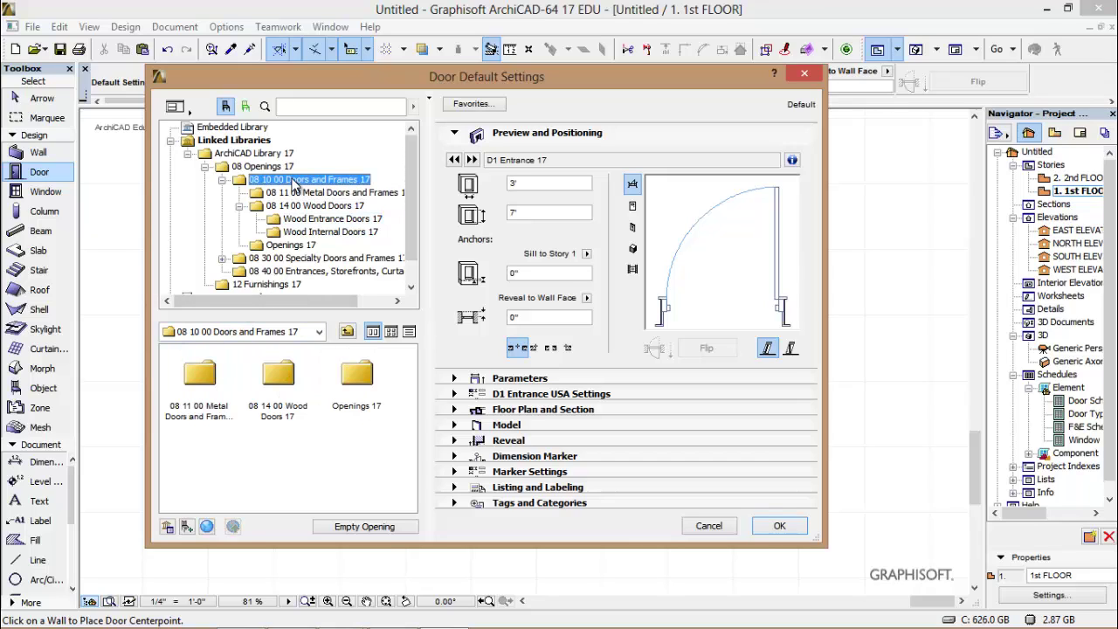
double_click(280, 384)
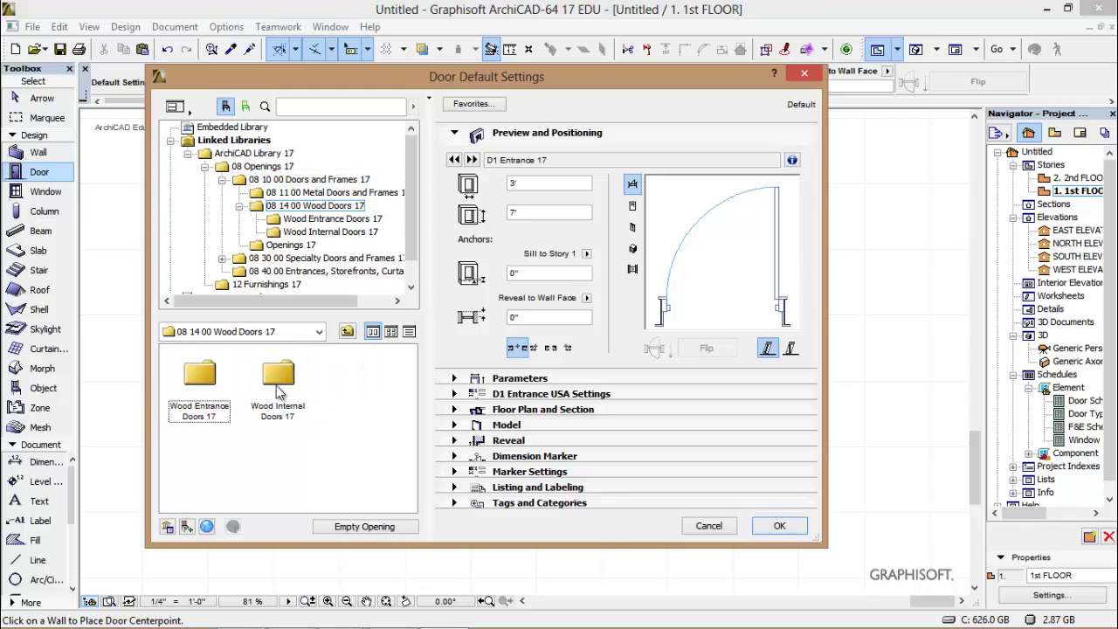
double_click(206, 375)
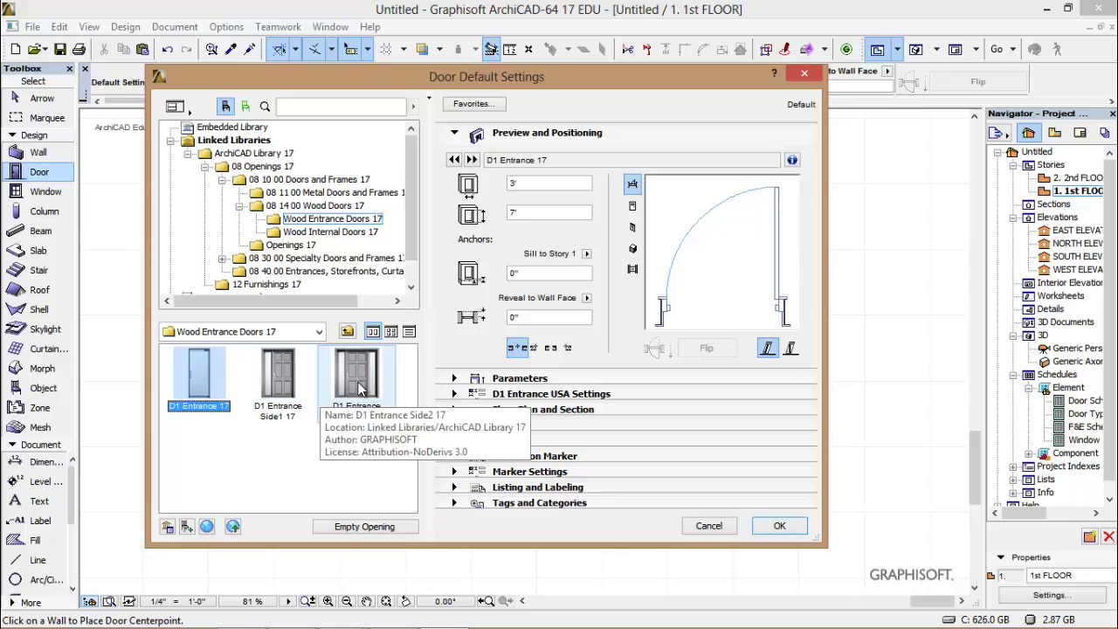
left_click(358, 389)
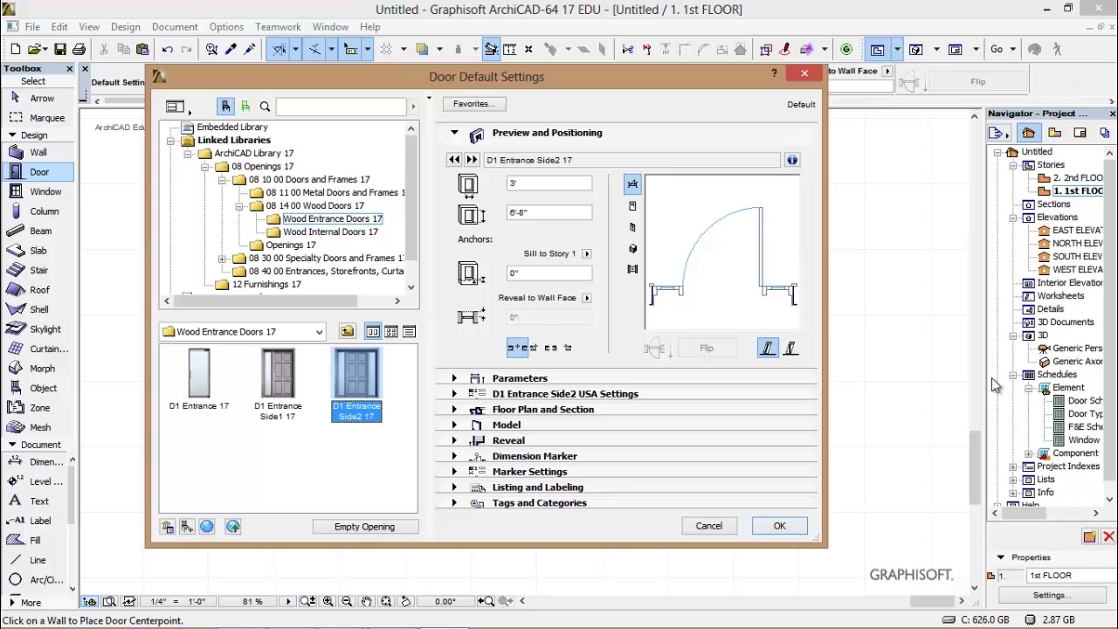
left_click(780, 524)
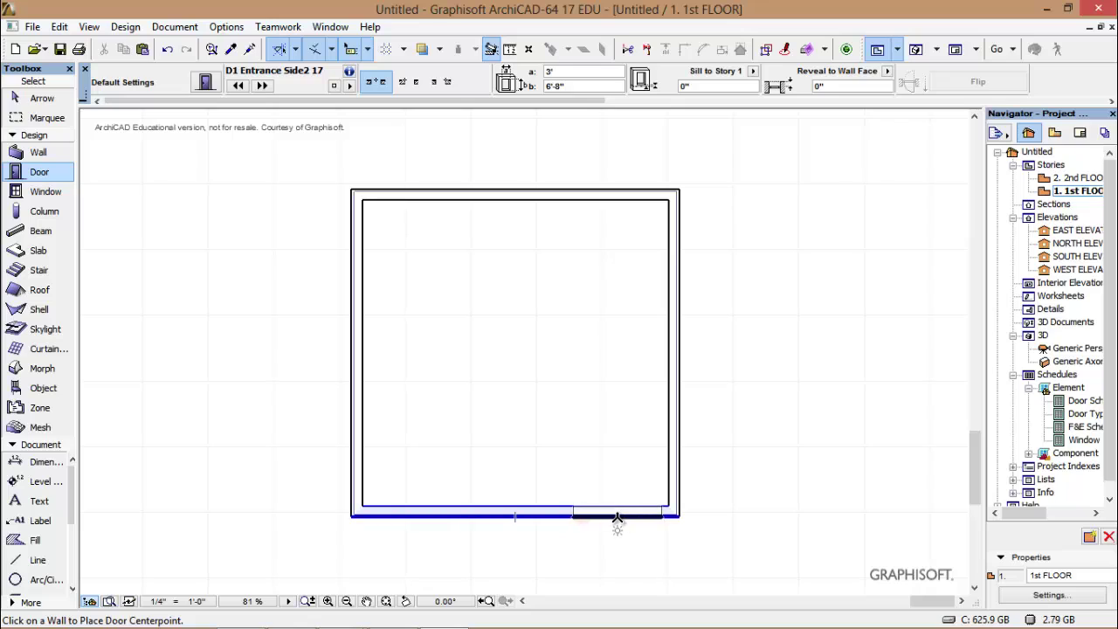
- Place the D1 Entrance Side2 17 door at the midpoint of the south wall, opening inward and hinged on its east side
left_click(582, 516)
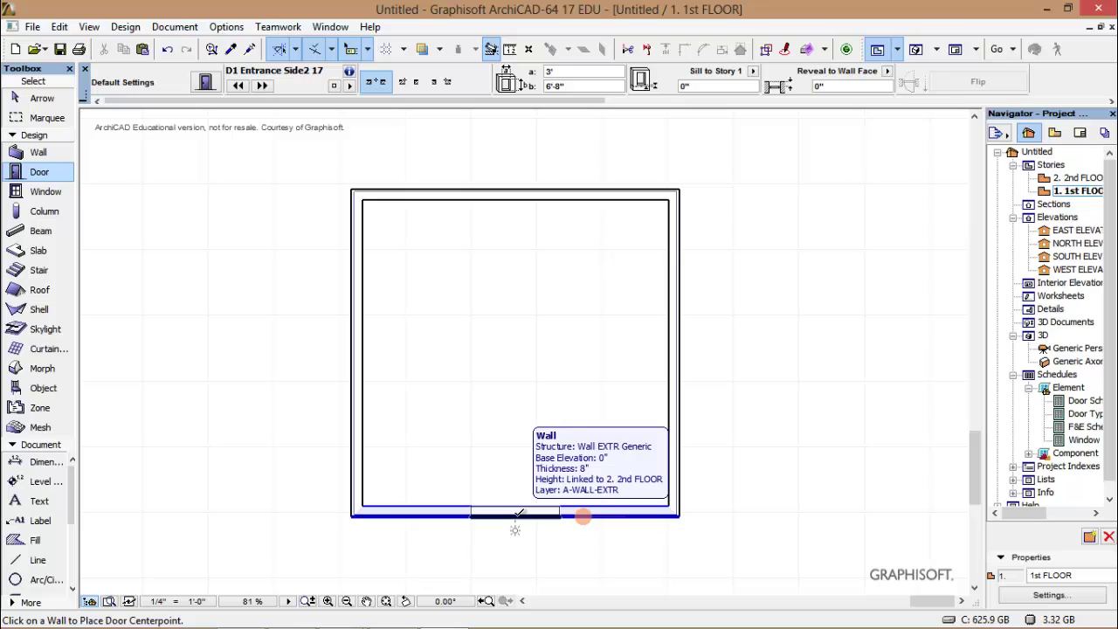
left_click(517, 514)
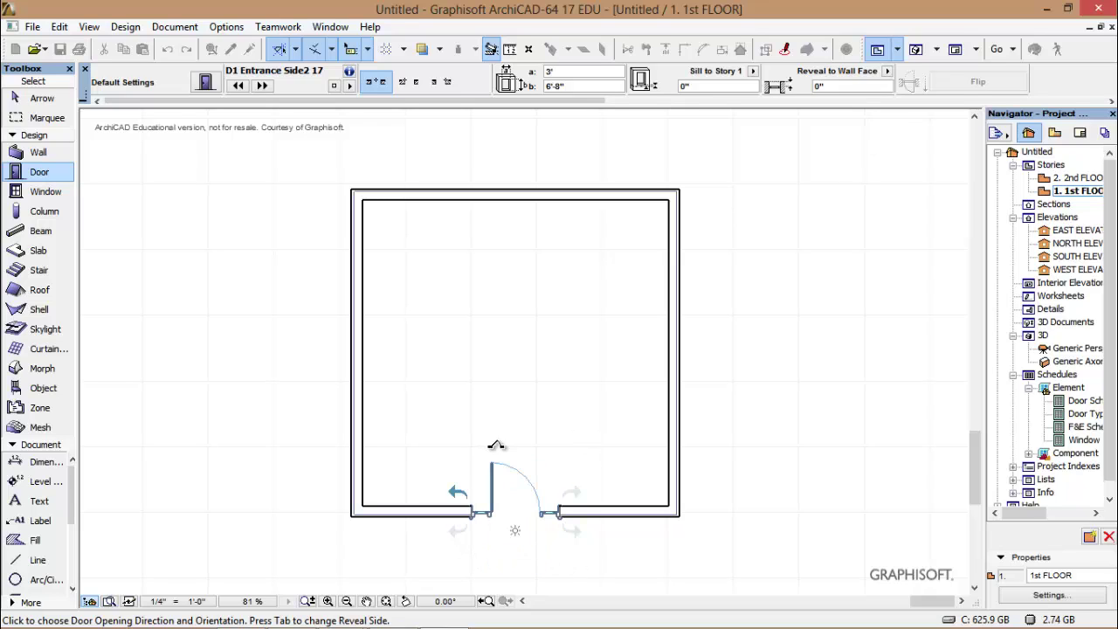
left_click(597, 471)
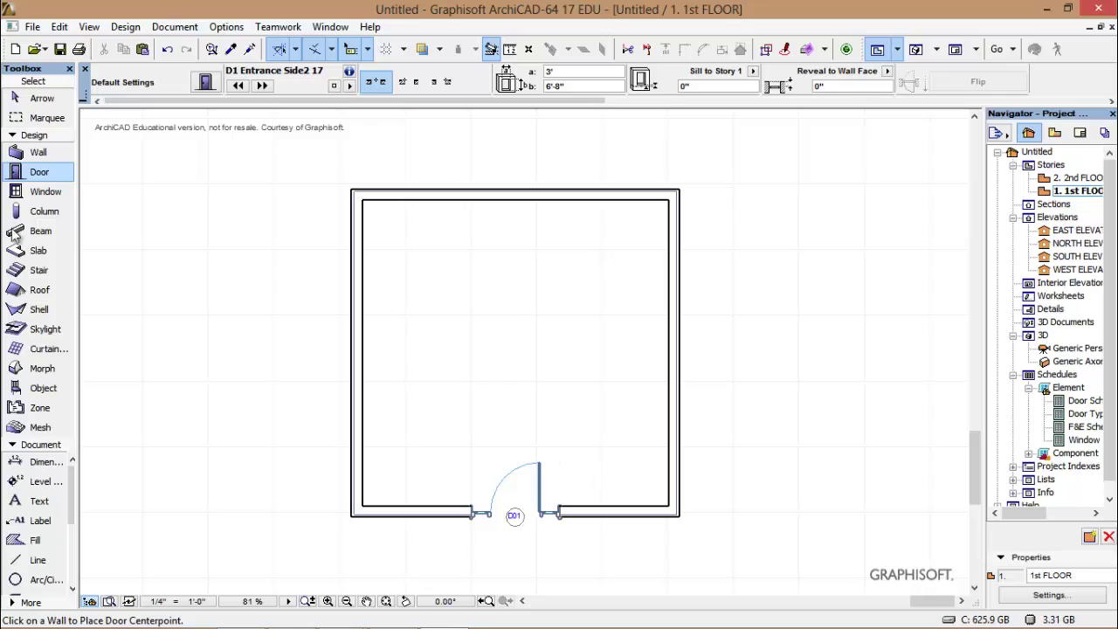
- Set the default door to D1 Entrance 17 and place it at the north wall's midpoint, opening inward with the hinge on the east side
double_click(41, 172)
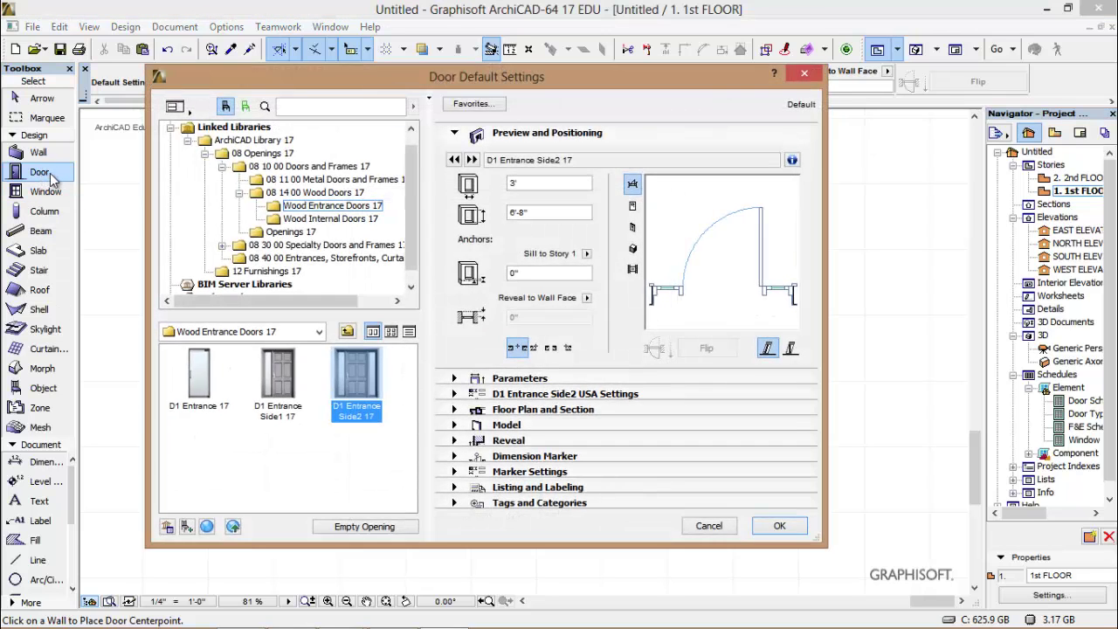
left_click(201, 375)
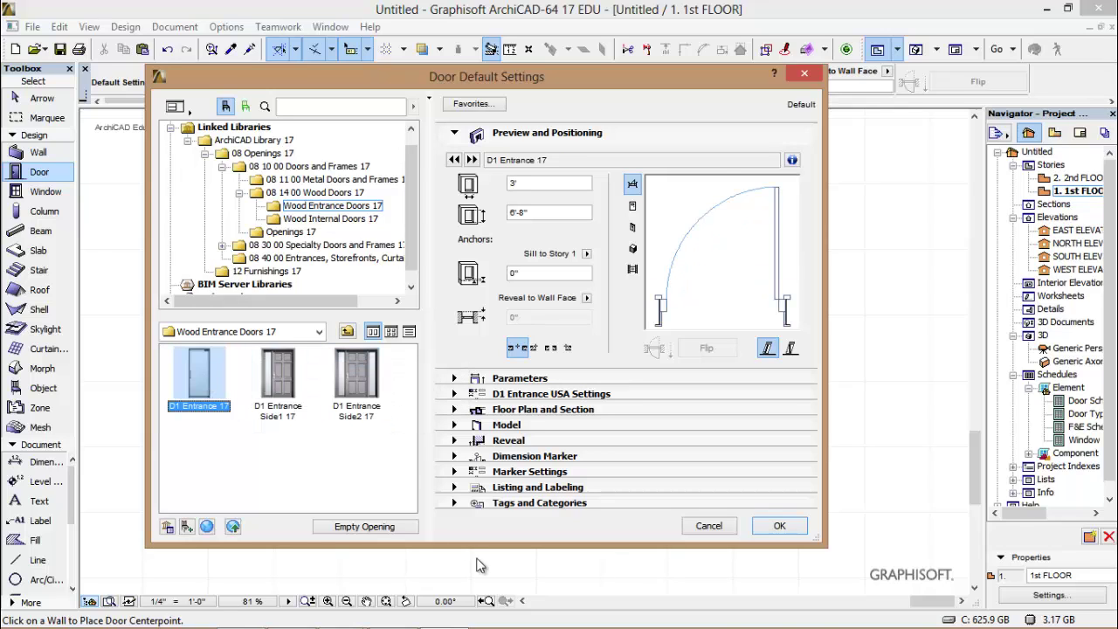
left_click(780, 526)
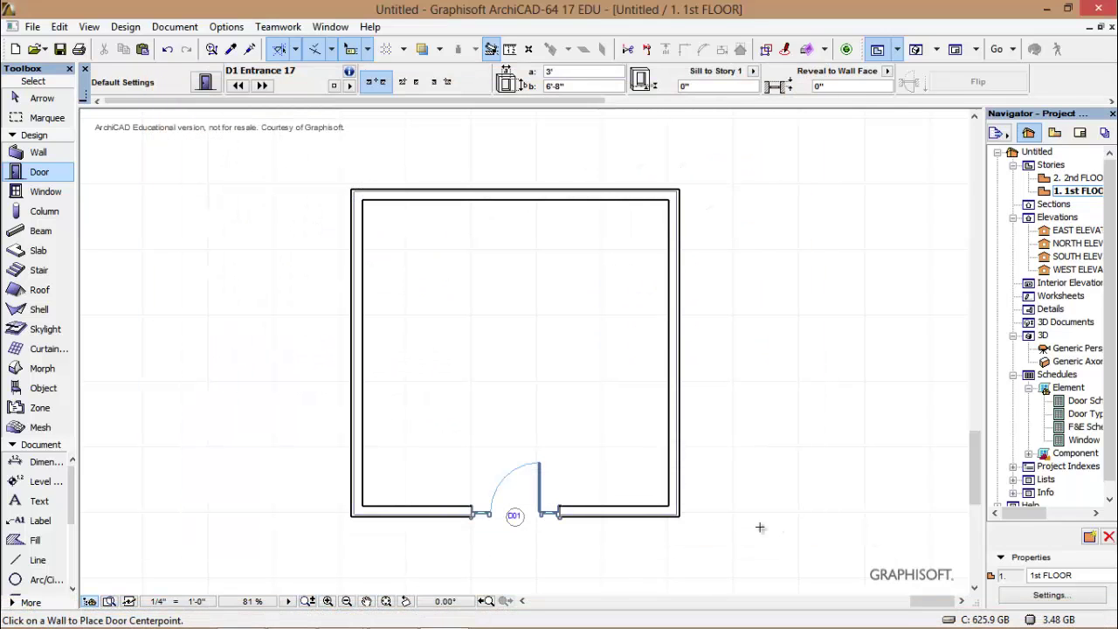
left_click(520, 194)
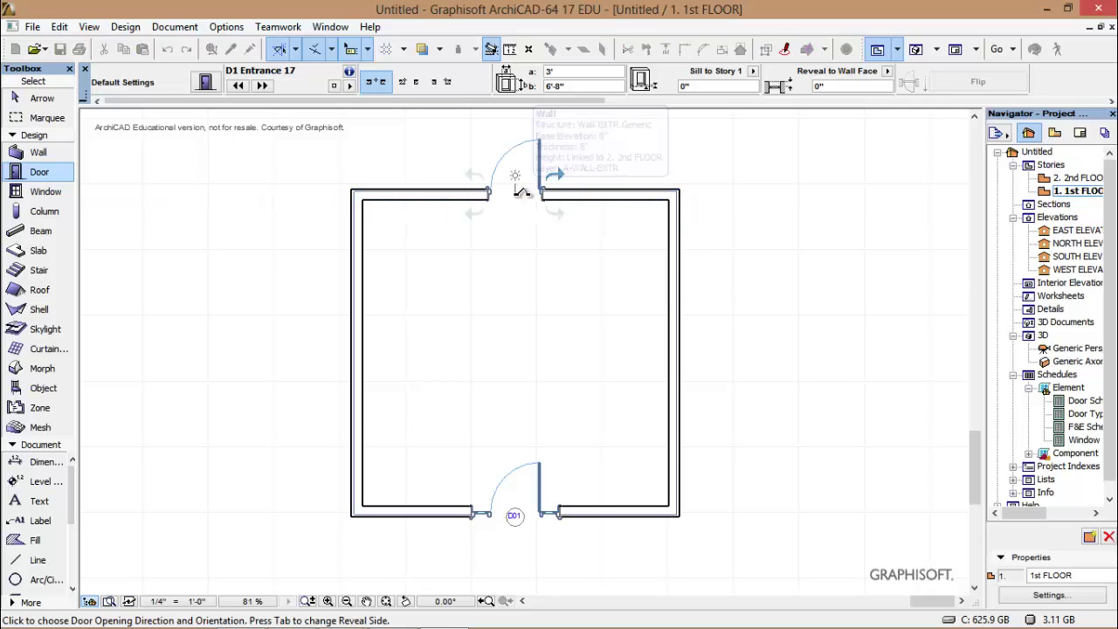
left_click(578, 257)
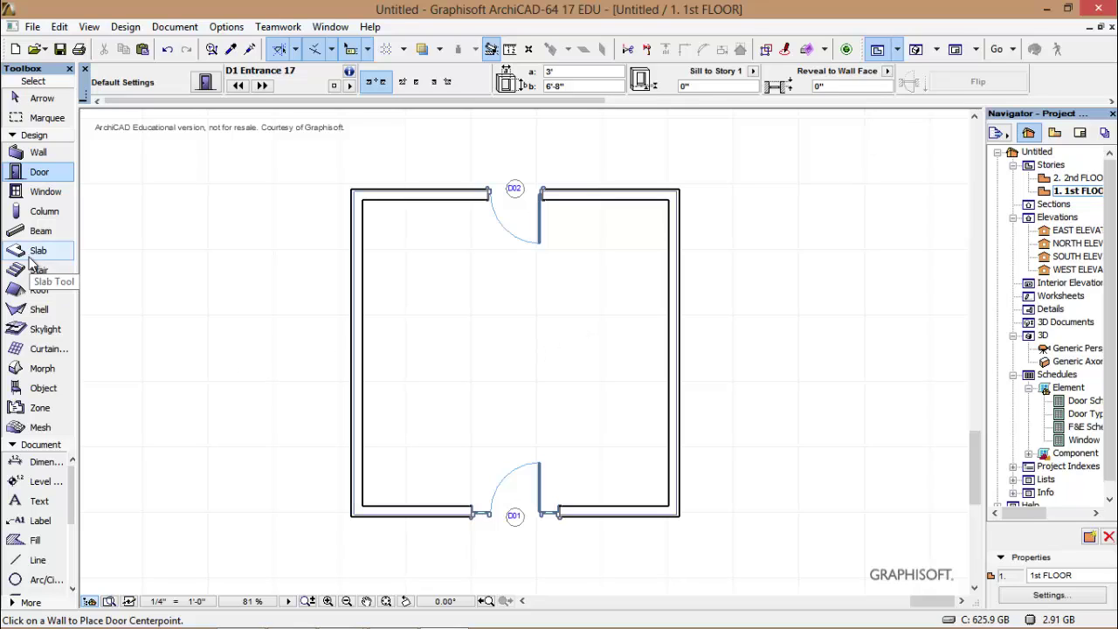
- Set the default window to W Ribbon 17 from the Fixed Windows 17 library folder
left_click(39, 196)
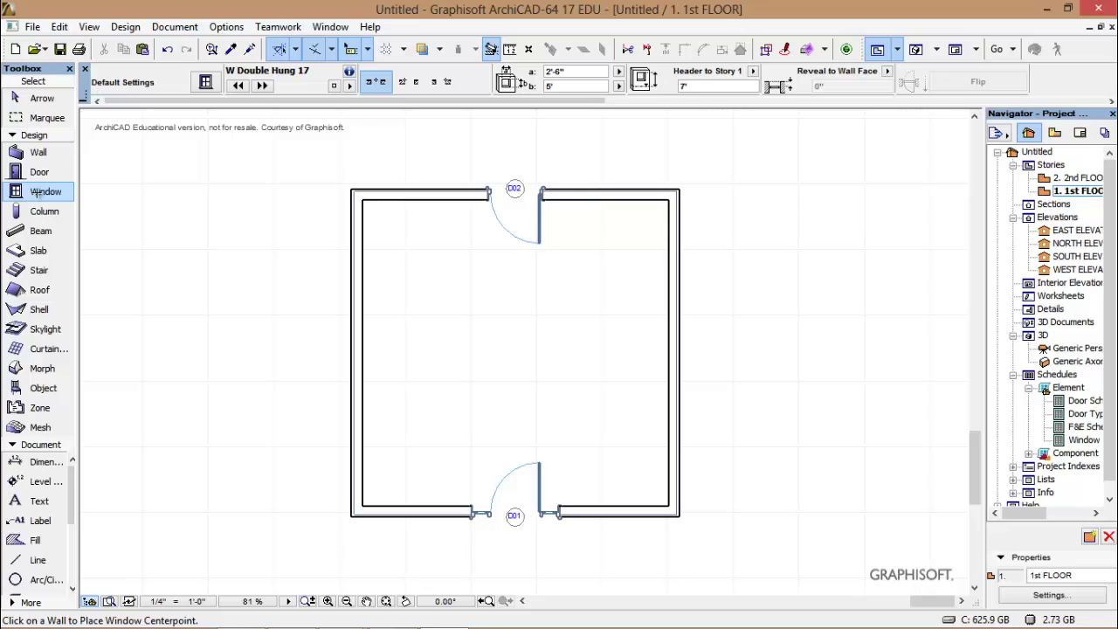
double_click(38, 194)
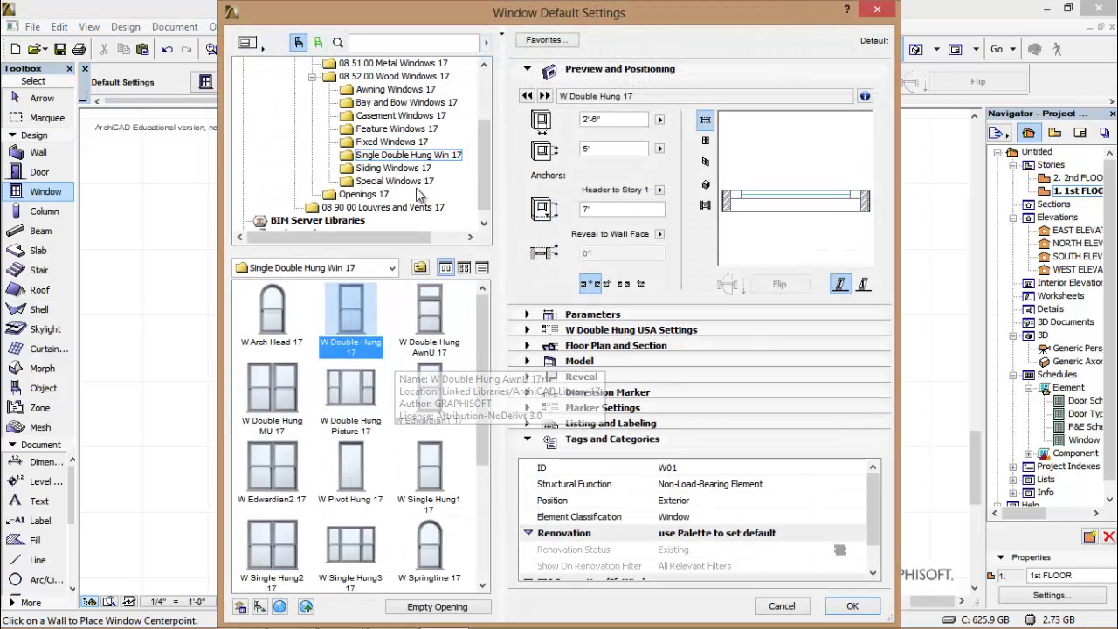
left_click(404, 142)
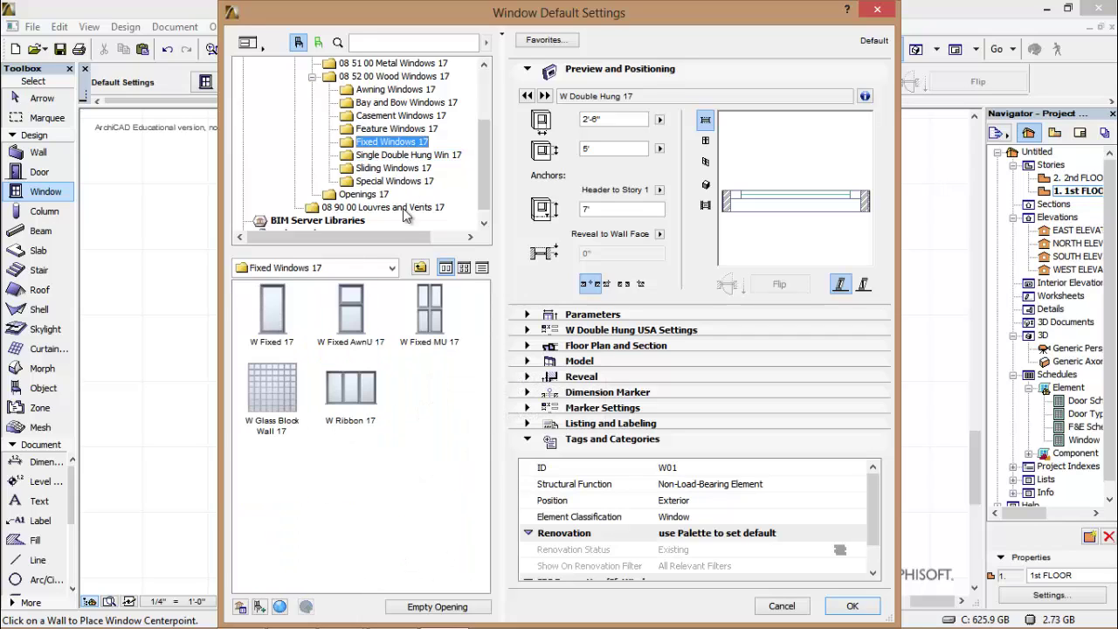
left_click(355, 399)
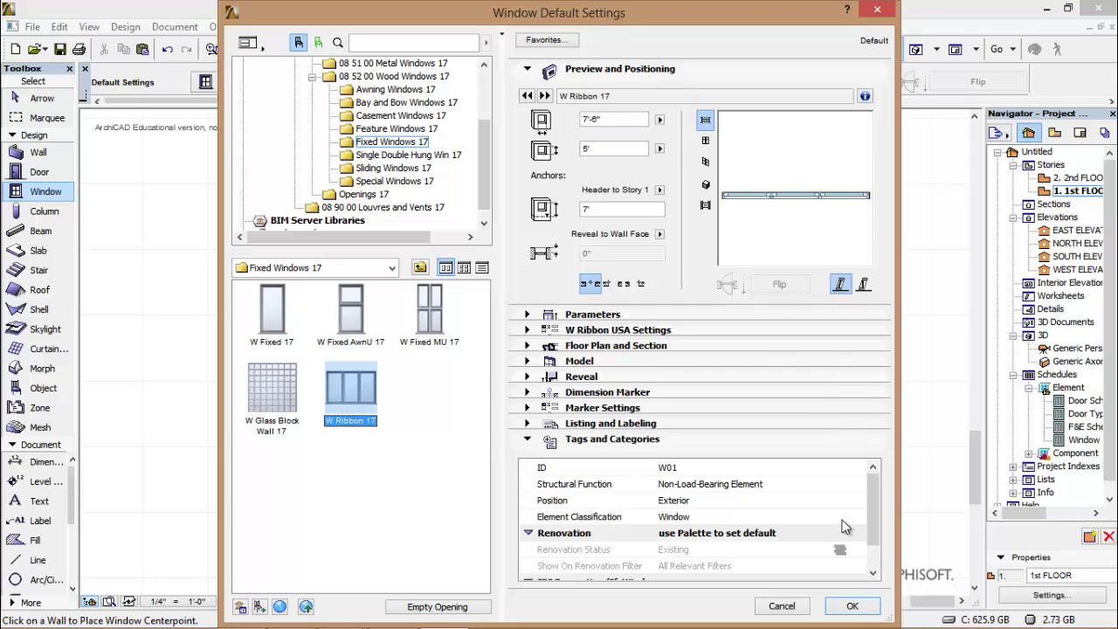
left_click(852, 608)
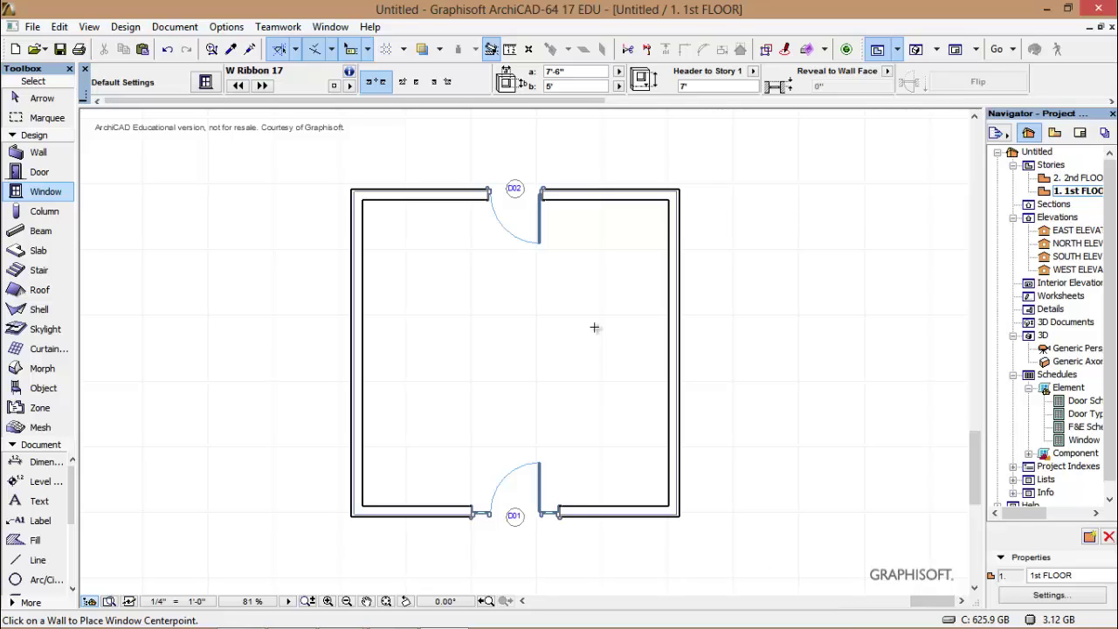
- Place one W Ribbon 17 window at the midpoint of the east wall and another at the midpoint of the west wall
left_click(676, 353)
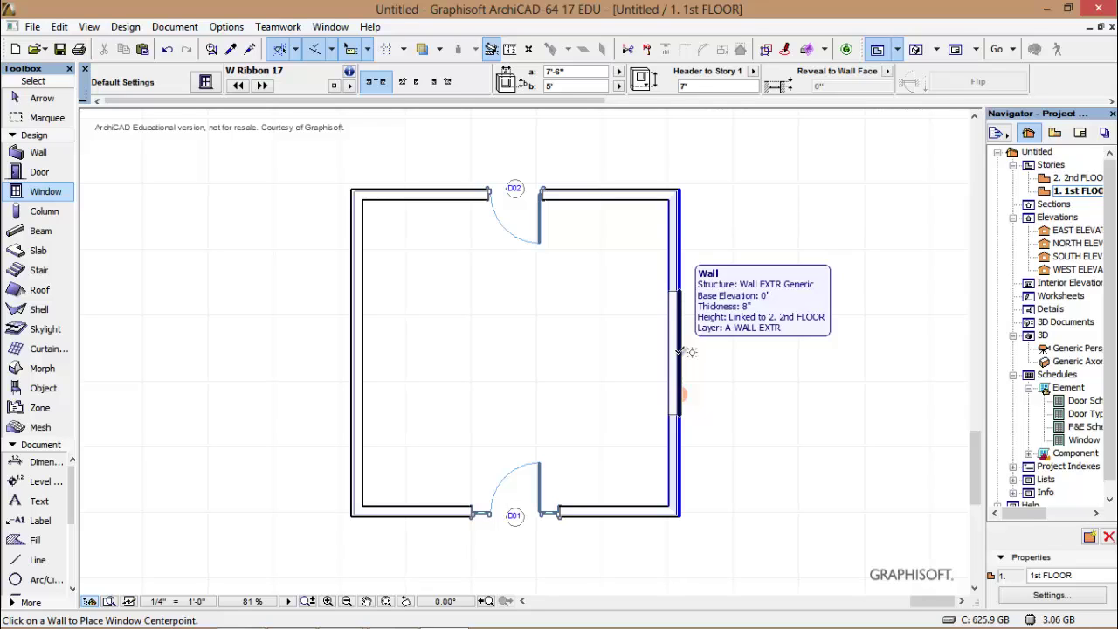
left_click(677, 352)
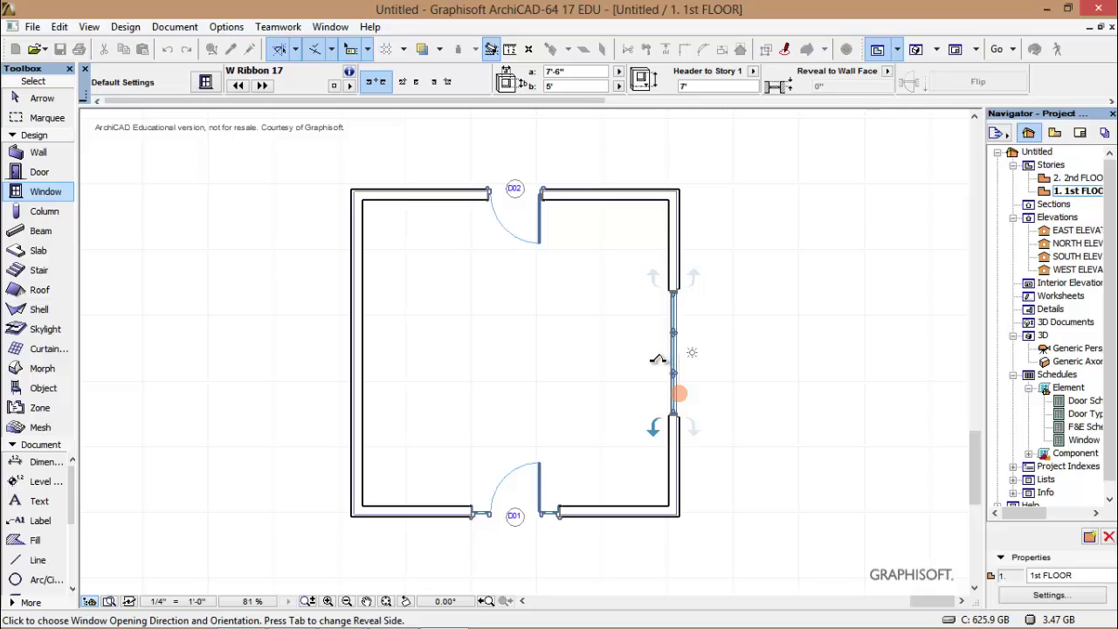
left_click(684, 370)
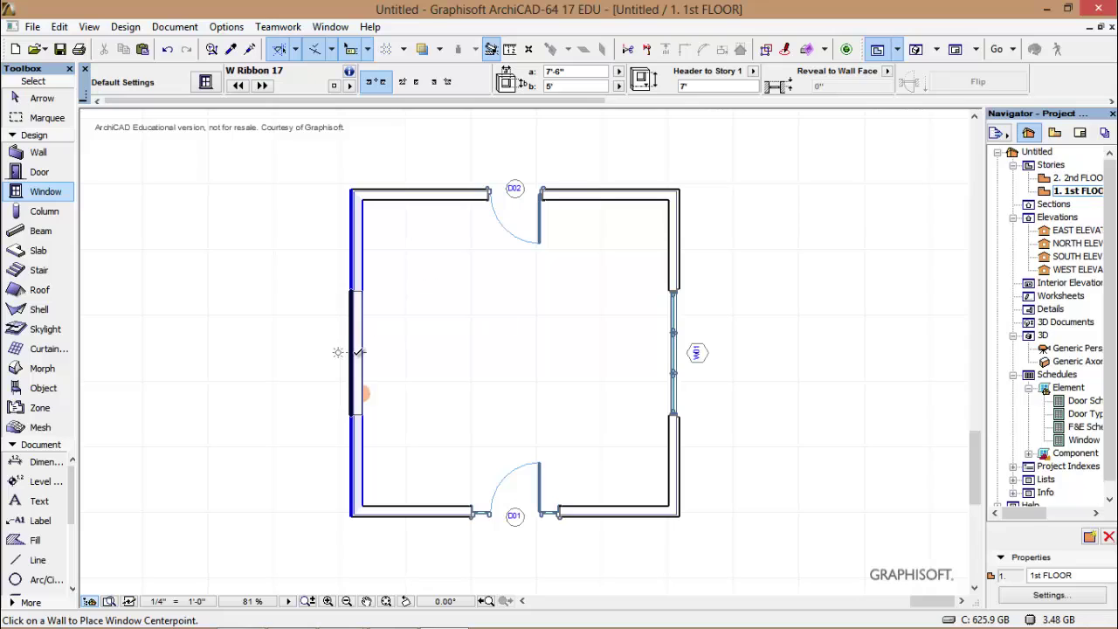
left_click(358, 353)
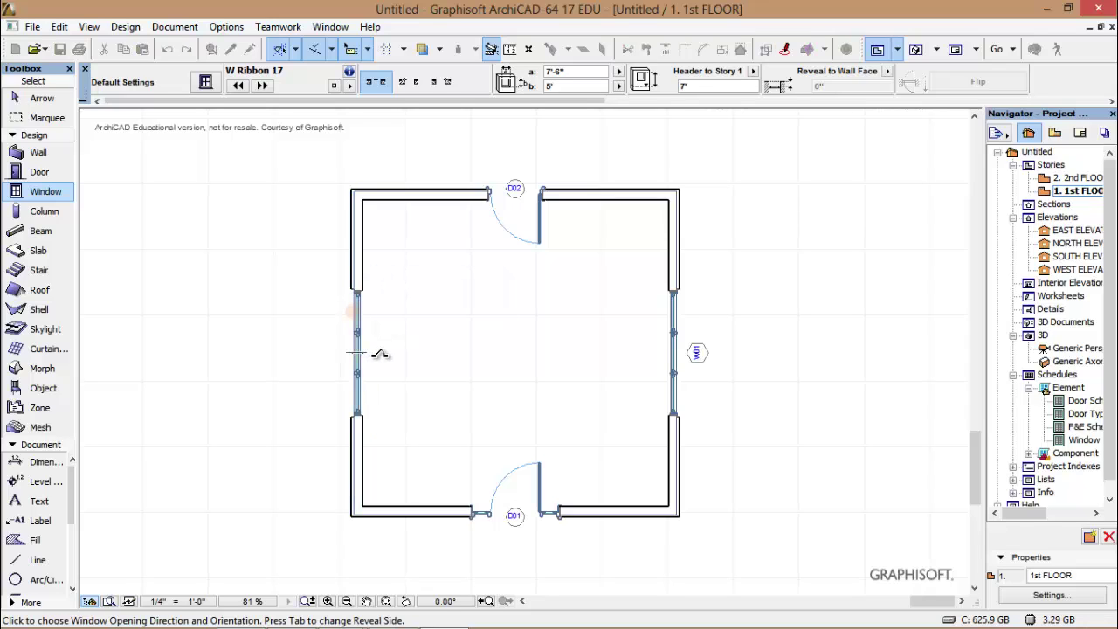
left_click(379, 354)
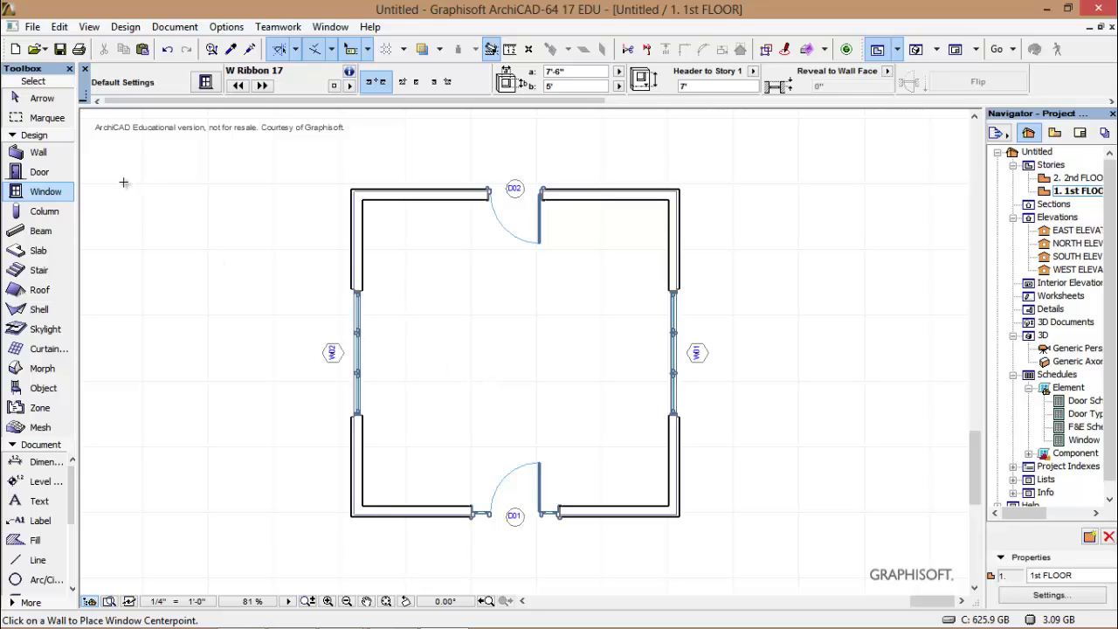
- Set the default window to W Glass Block Wall 17 and place one in the north wall, east of the door
double_click(37, 192)
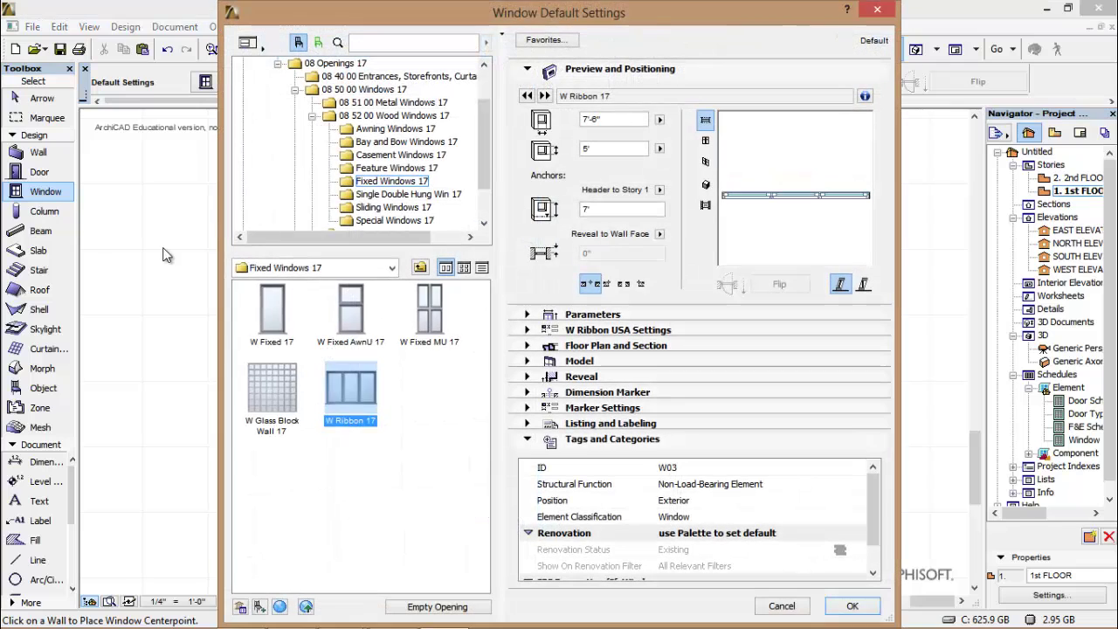
left_click(262, 384)
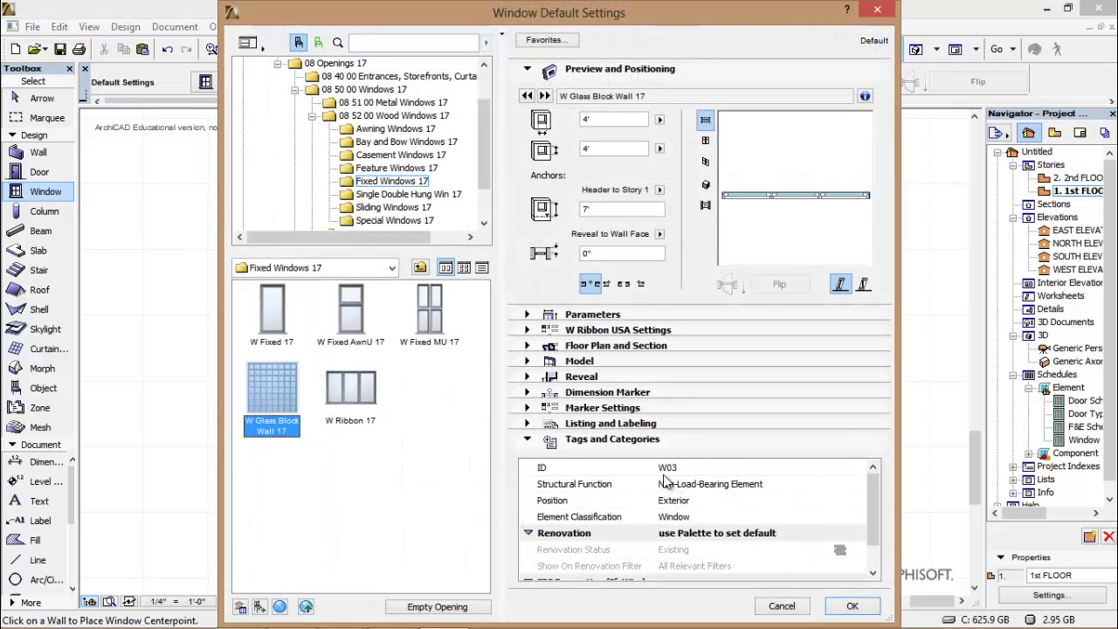
left_click(852, 605)
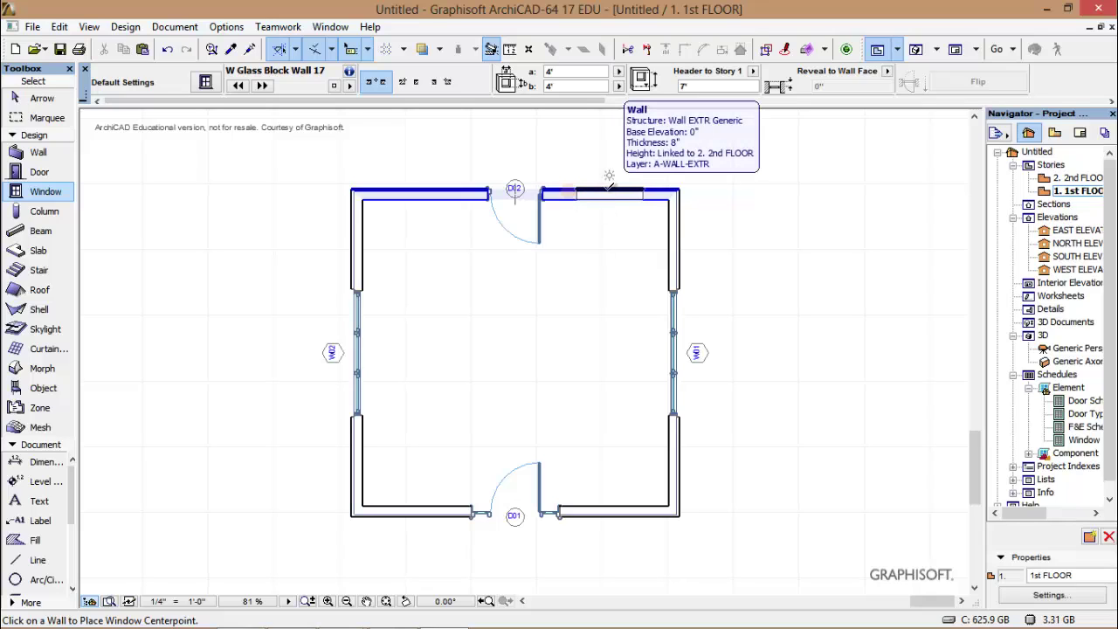
left_click(608, 184)
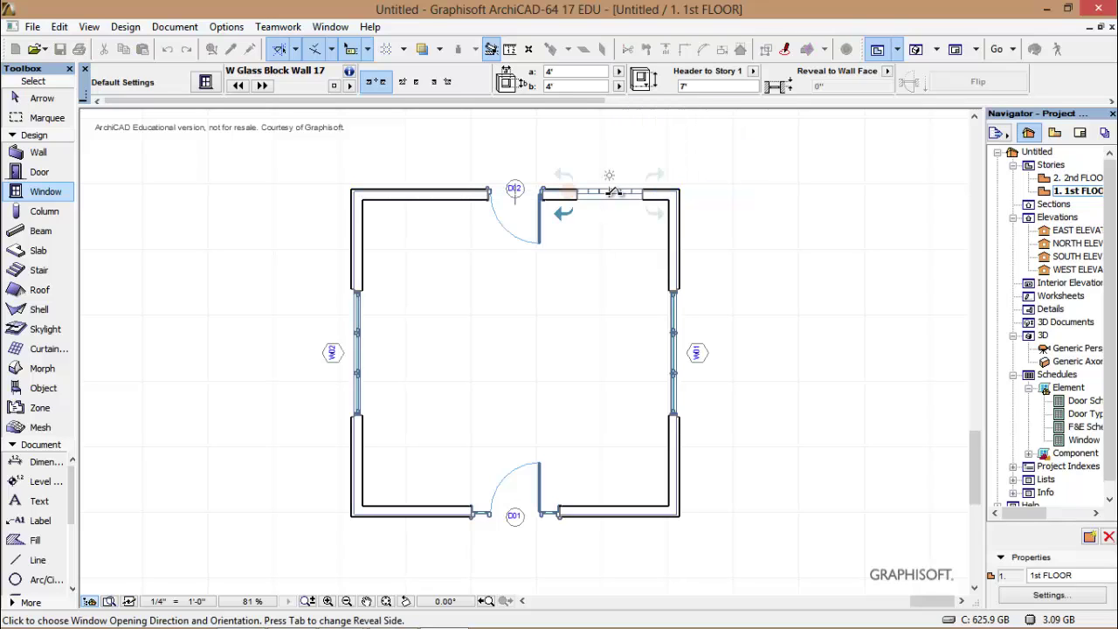
left_click(611, 217)
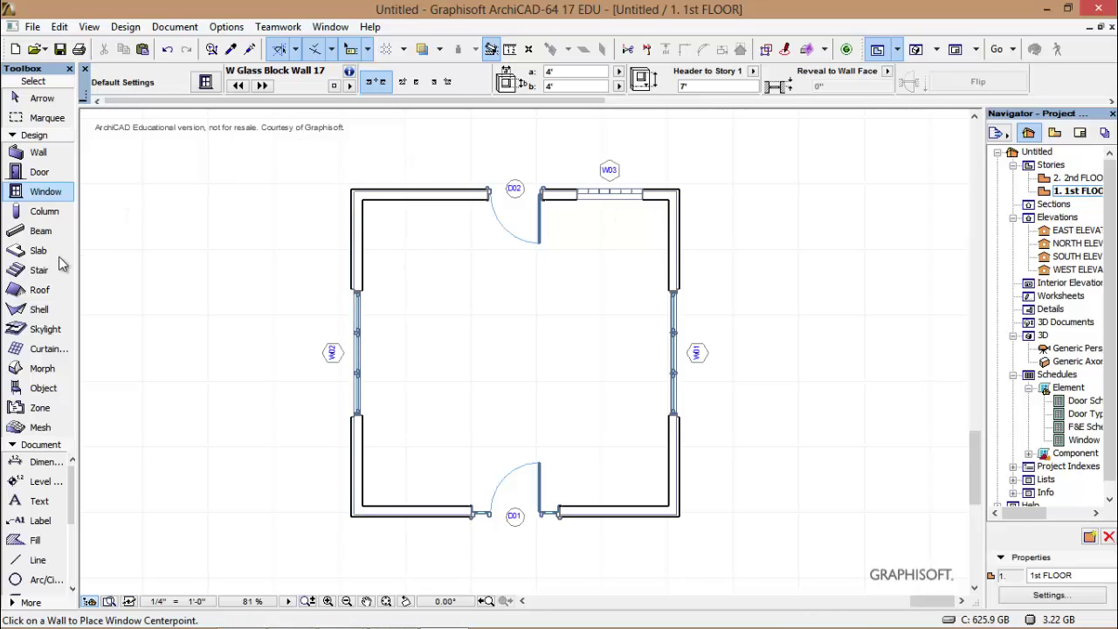
- Set the default window to W Arched Cas 17 from the Special Windows 17 library folder
double_click(45, 191)
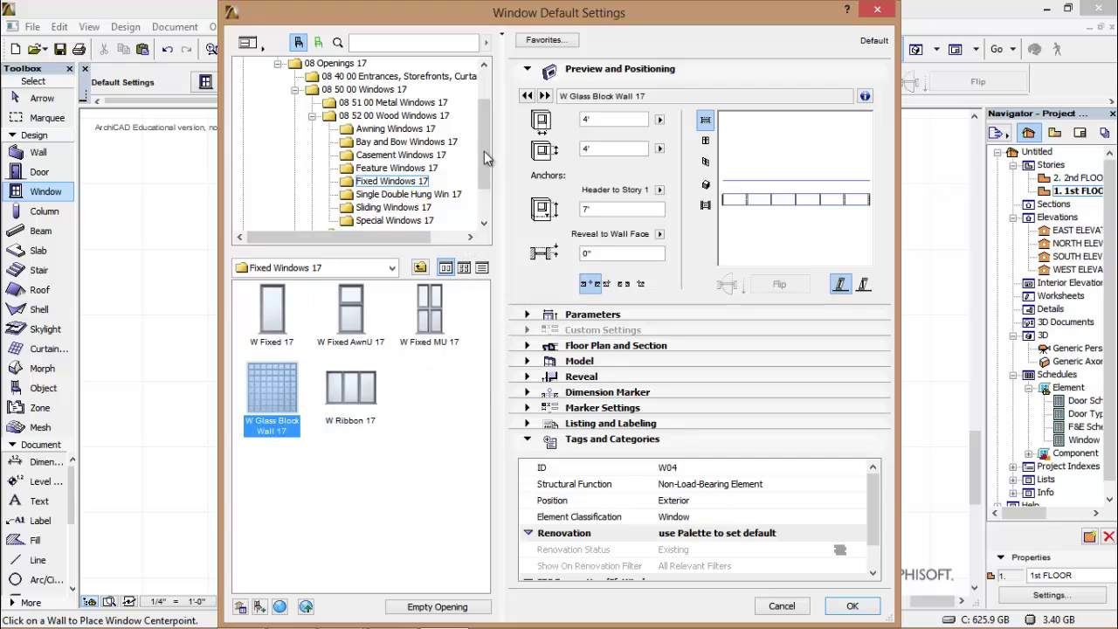
left_click_drag(484, 159, 486, 173)
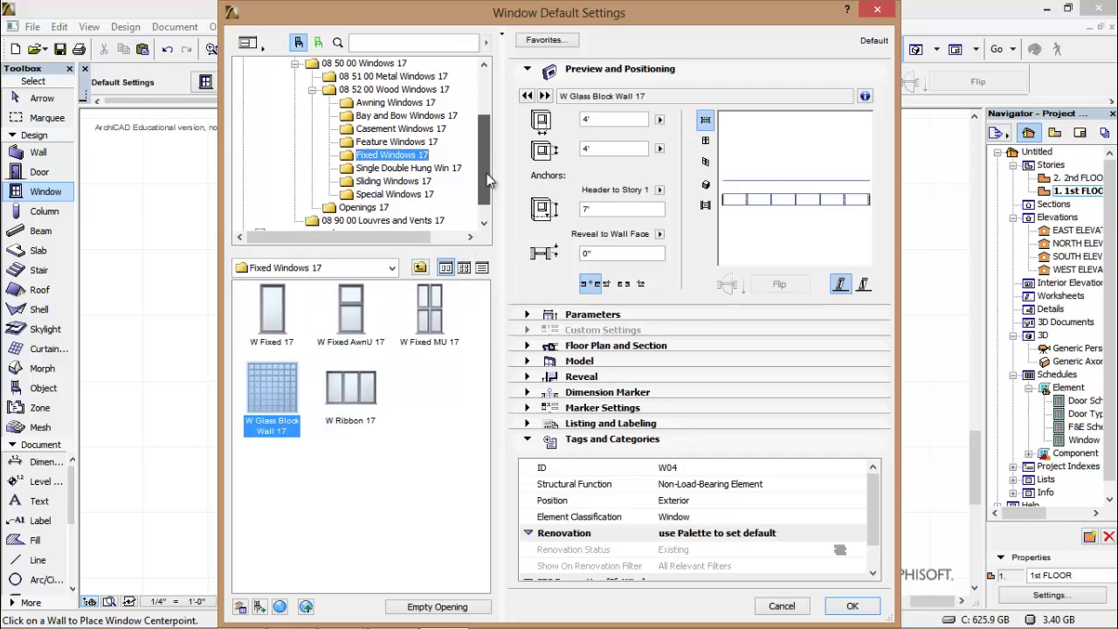
left_click(398, 196)
left_click(270, 305)
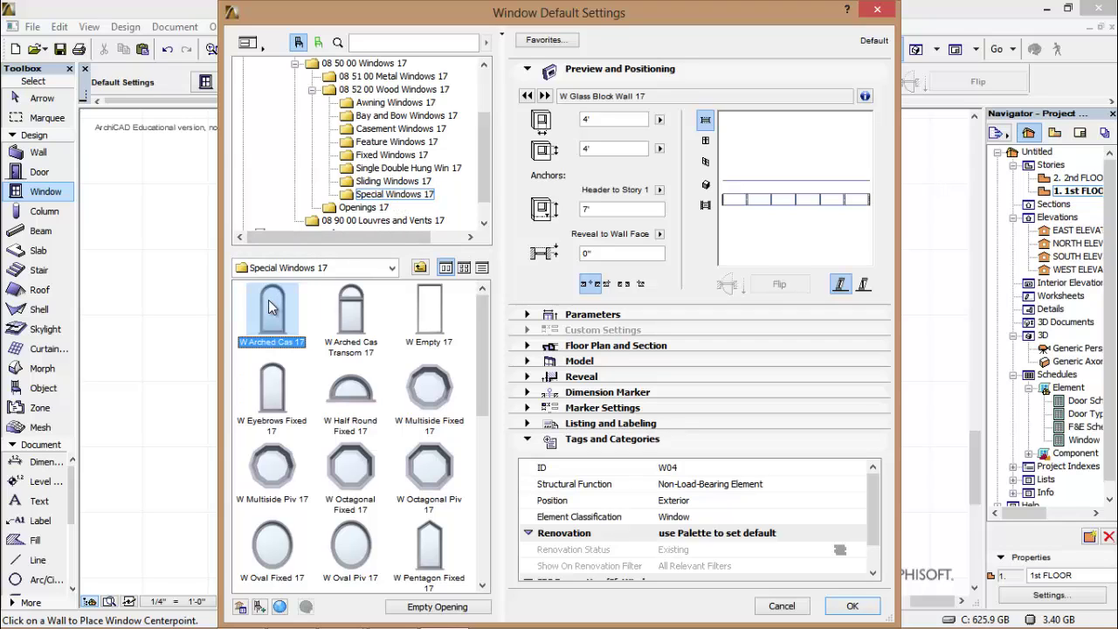
left_click(851, 607)
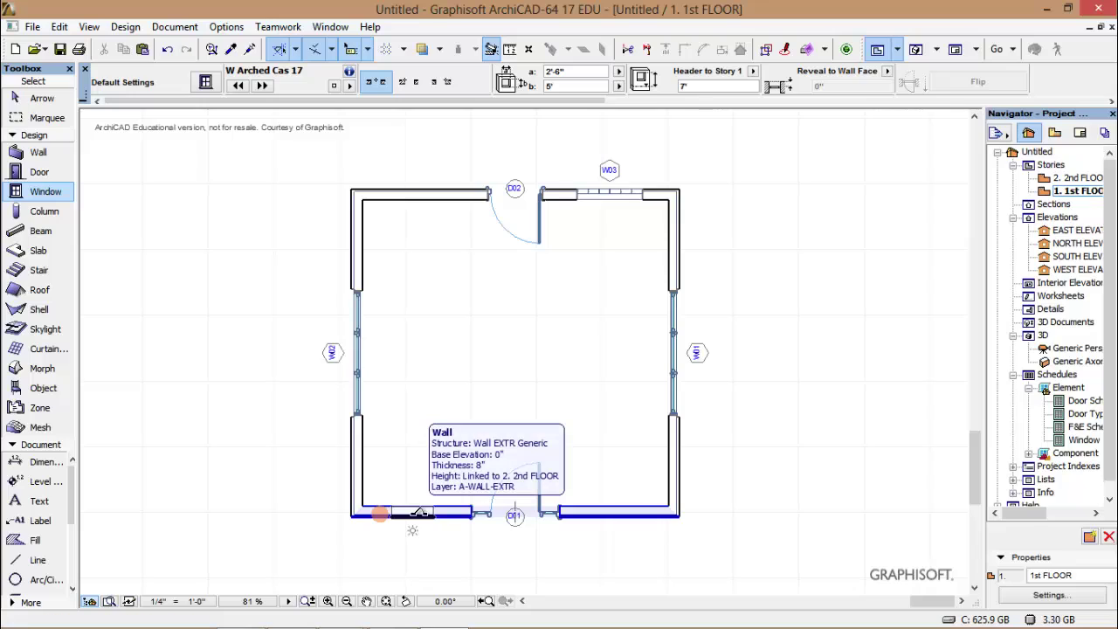
- Place two W Arched Cas 17 windows in the south wall, one on each side of the entrance door
left_click(417, 510)
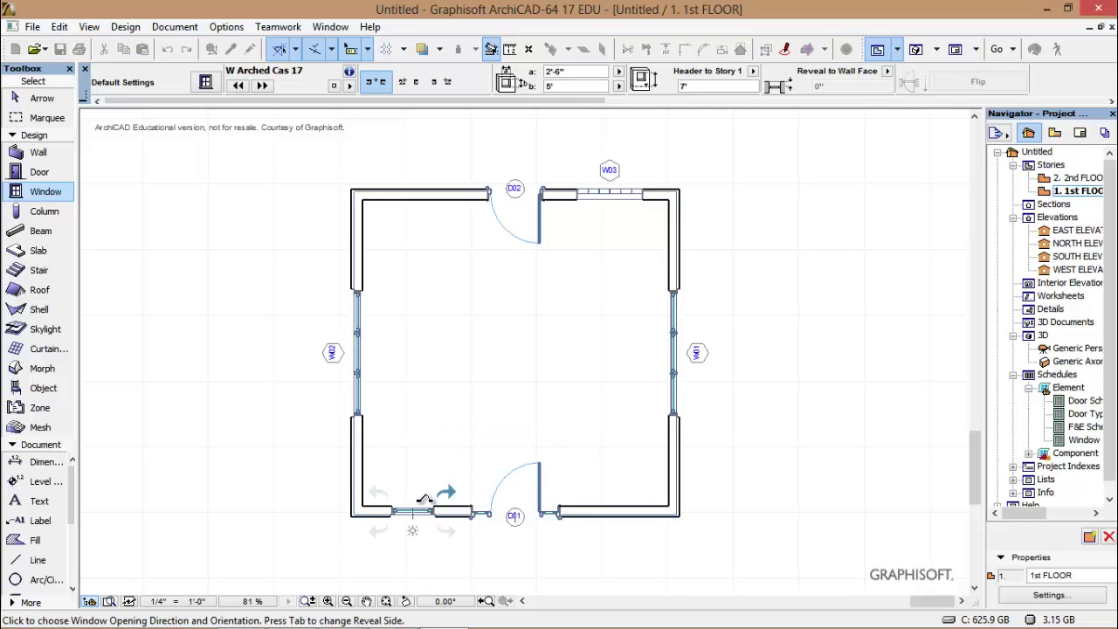
left_click(419, 498)
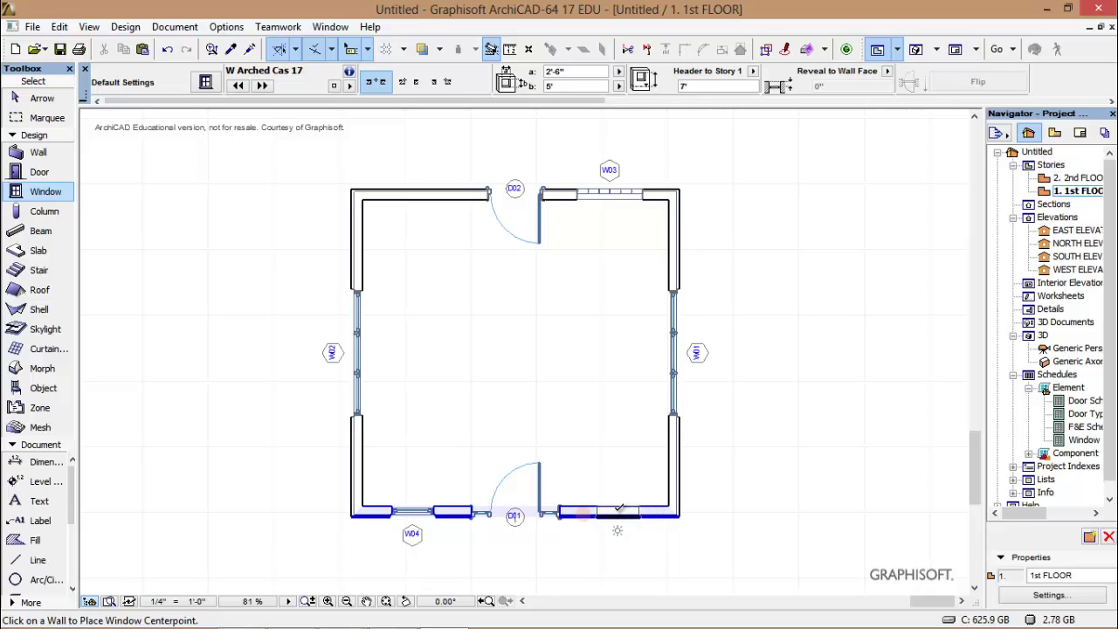
left_click(618, 508)
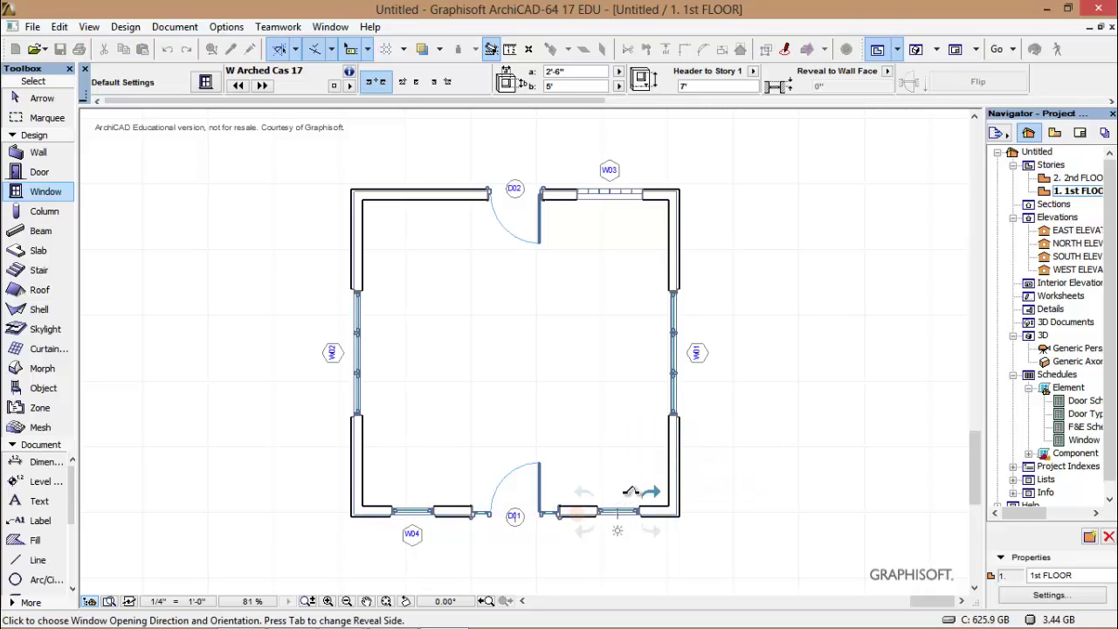
left_click(631, 491)
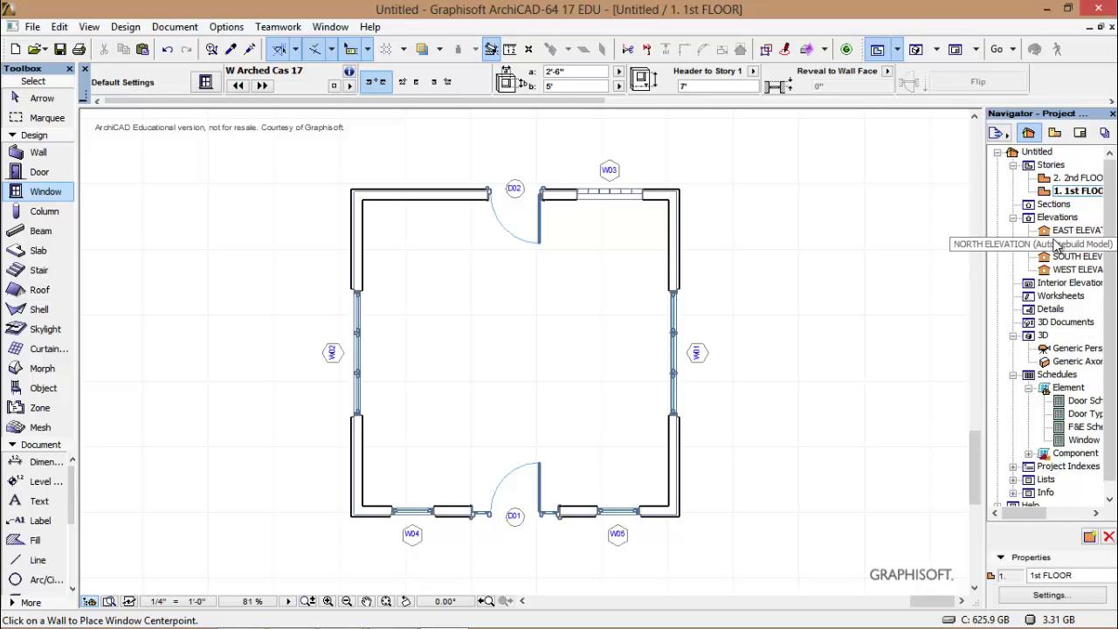
- Open the Generic Perspective 3D view and orbit around the room to examine its walls, doors and windows
left_click(1015, 337)
left_click(1014, 335)
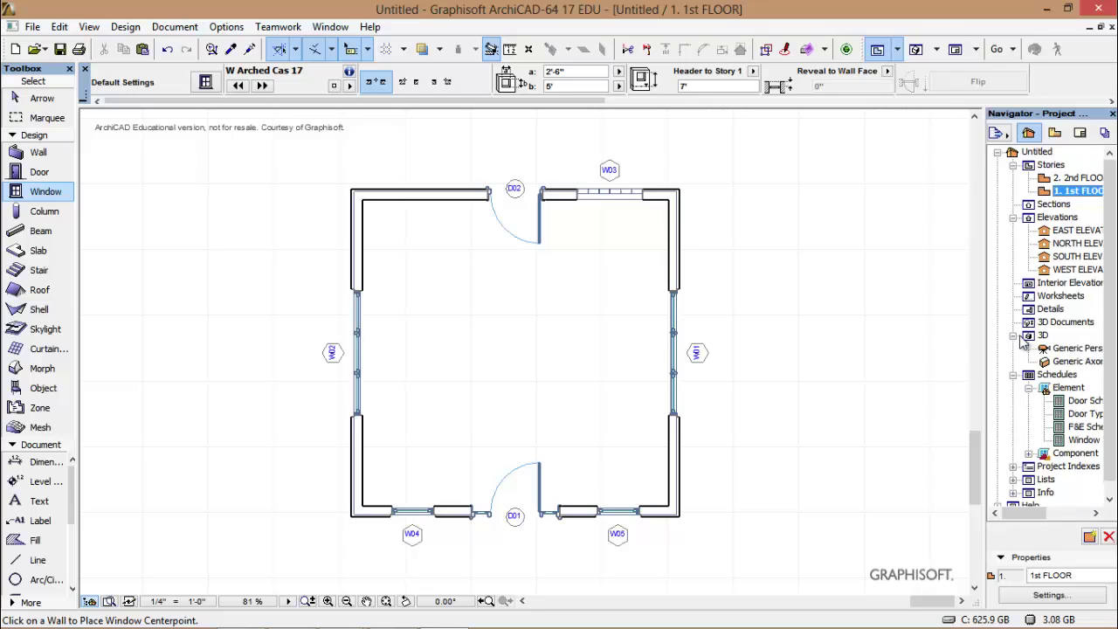
left_click(1072, 349)
double_click(1073, 350)
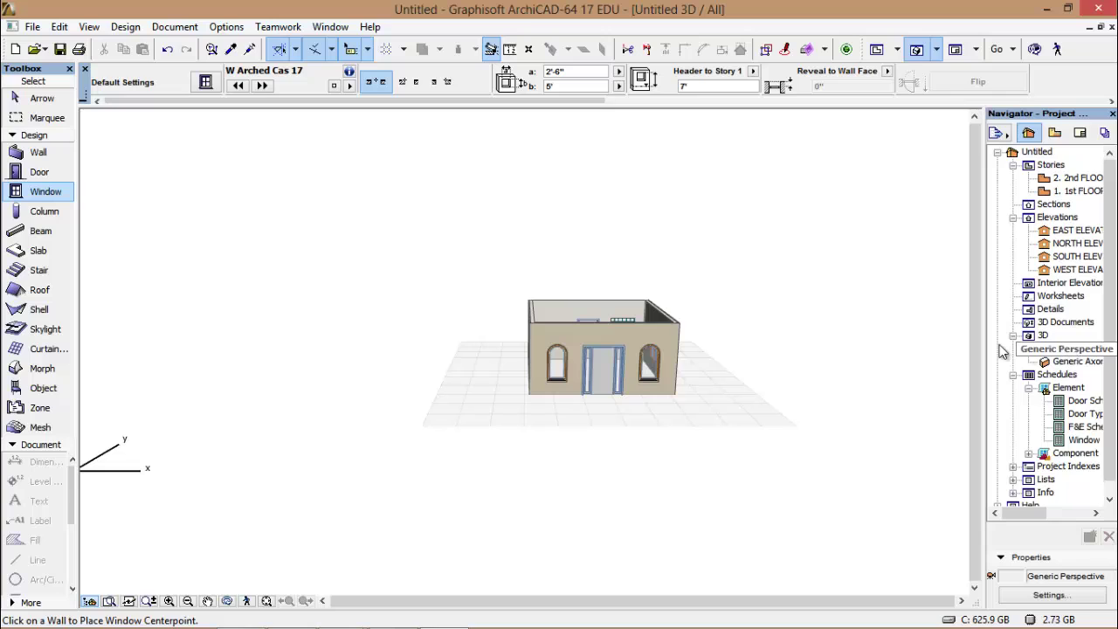
mouse_move(5, 624)
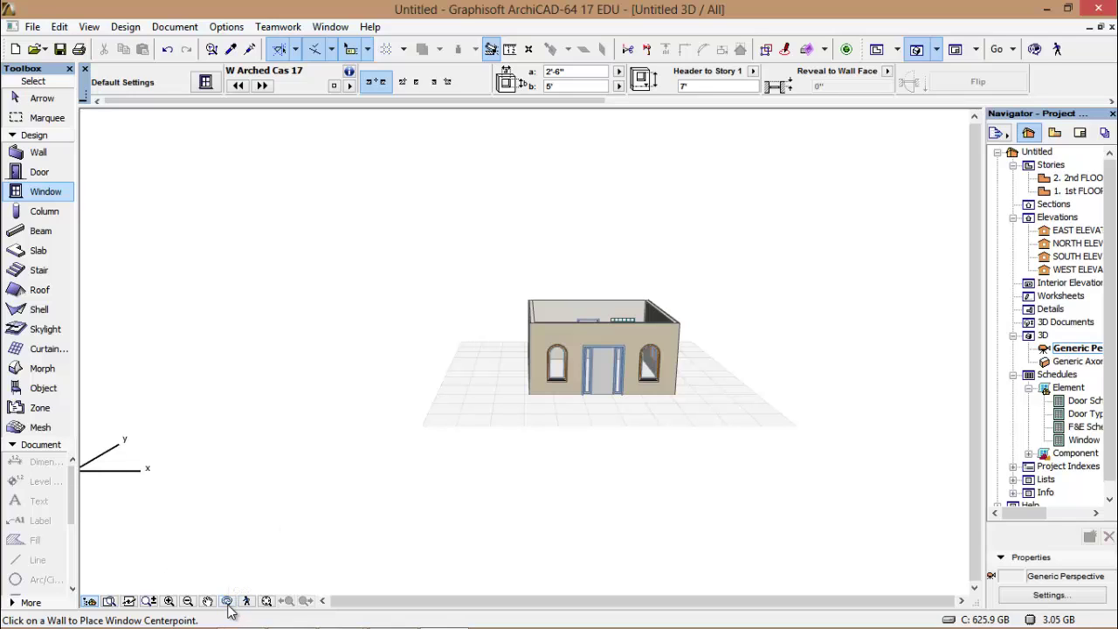
left_click(226, 601)
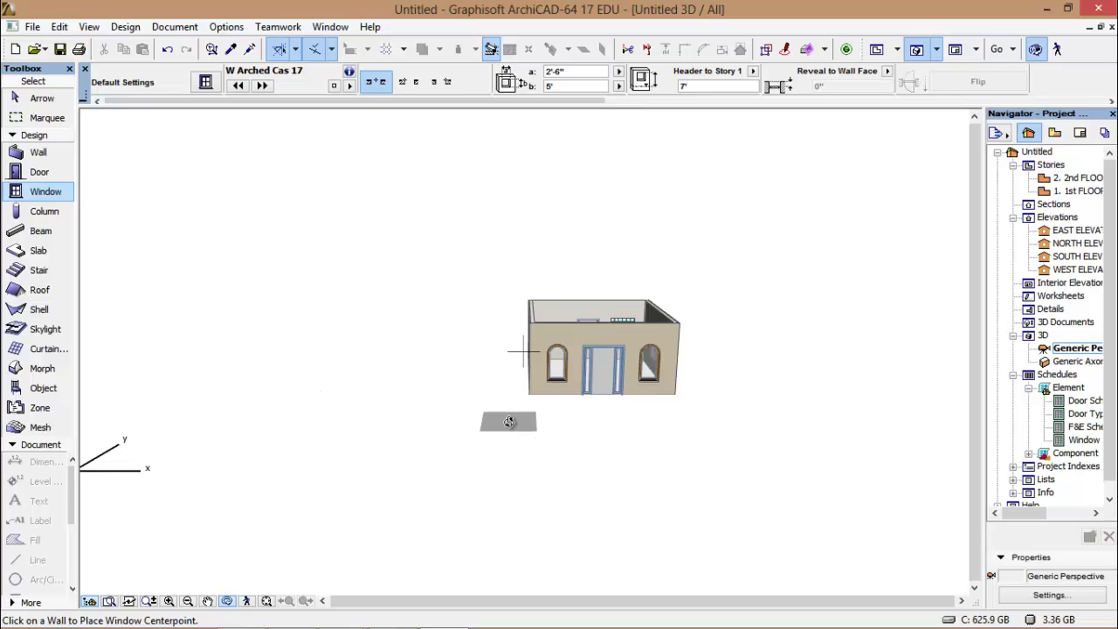
left_click_drag(512, 399, 475, 385)
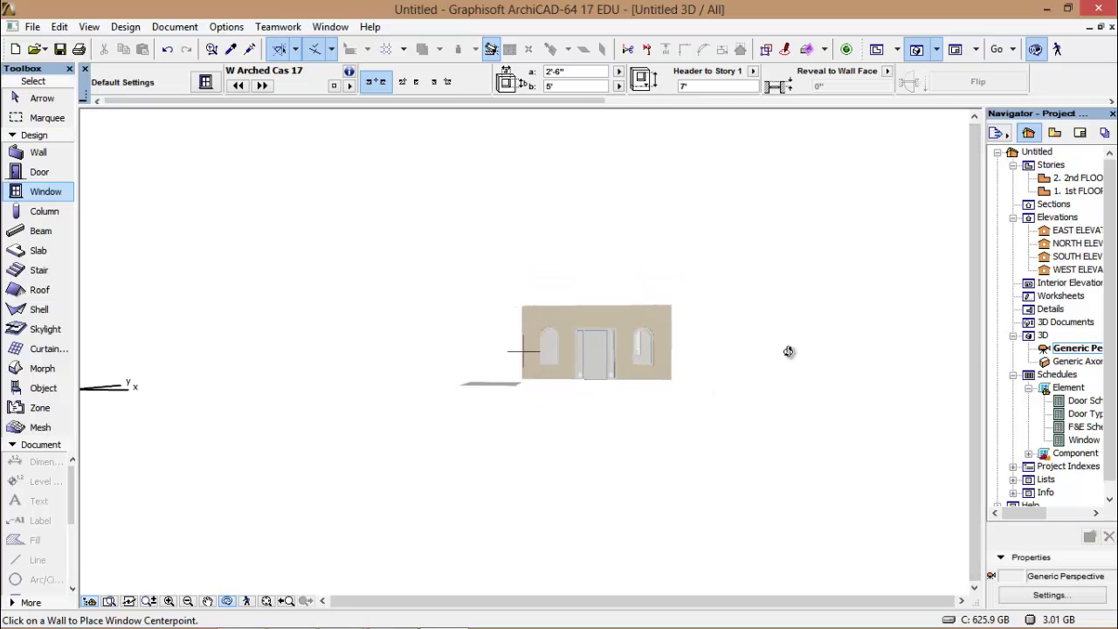
left_click_drag(739, 352, 426, 380)
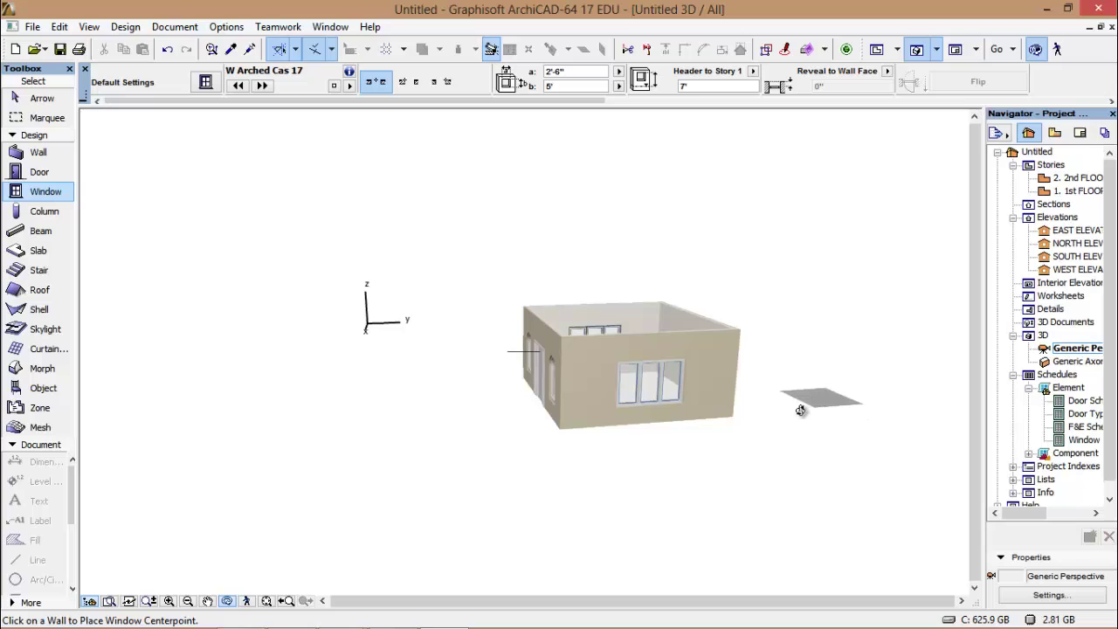
left_click_drag(760, 424, 531, 379)
left_click_drag(961, 408, 649, 434)
left_click_drag(295, 412, 694, 444)
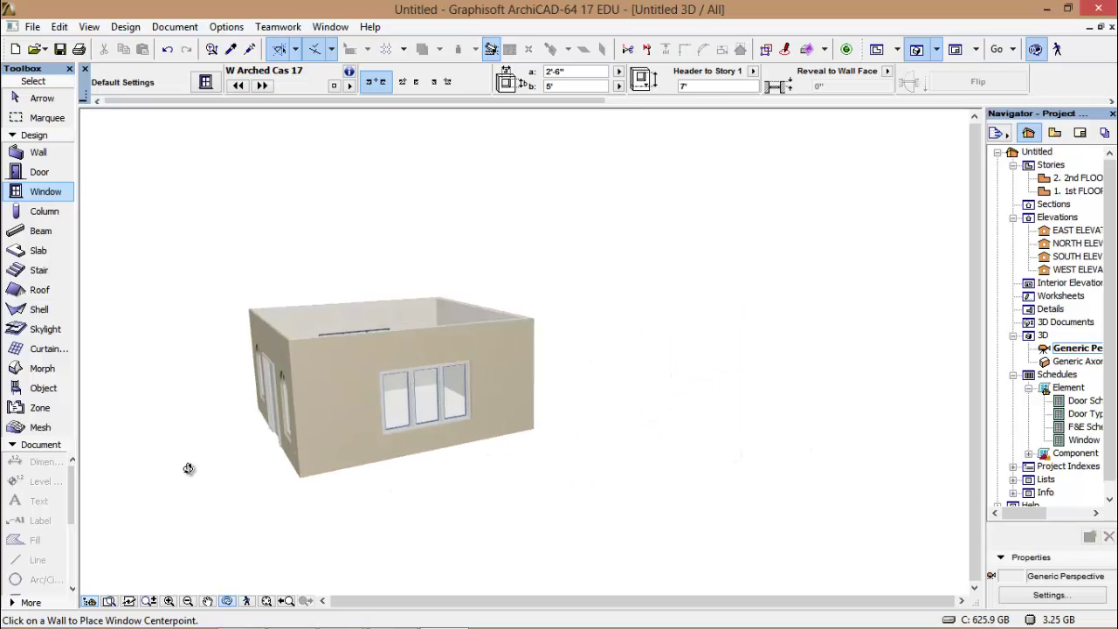
left_click_drag(190, 466, 650, 439)
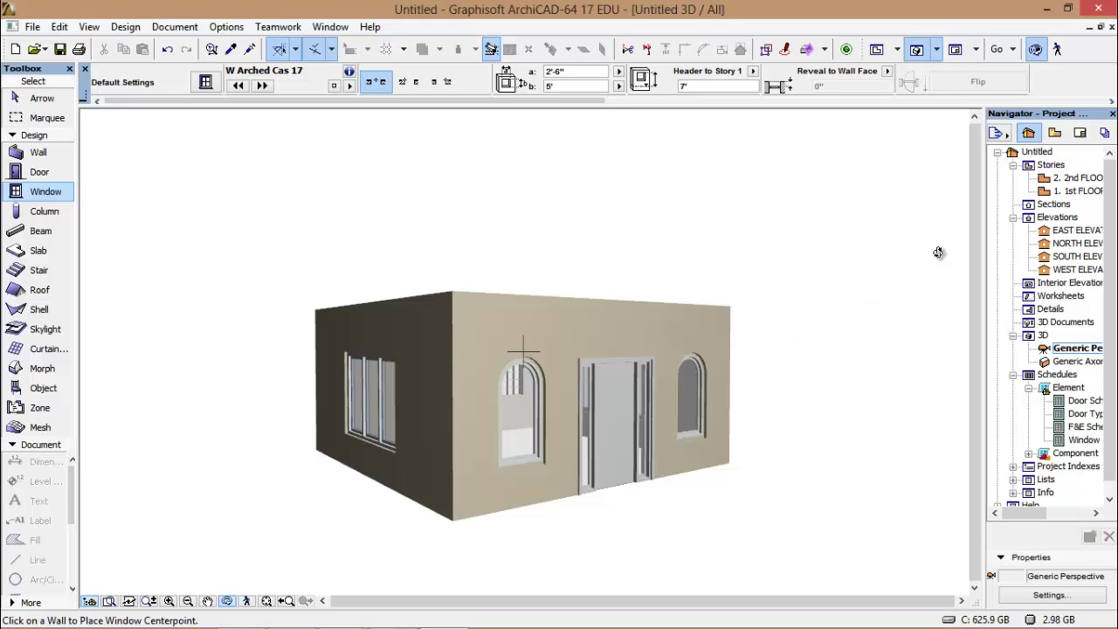
- Create a floor slab on the 1st floor along the room's outer wall outline and inspect it in the Generic Perspective
double_click(1080, 192)
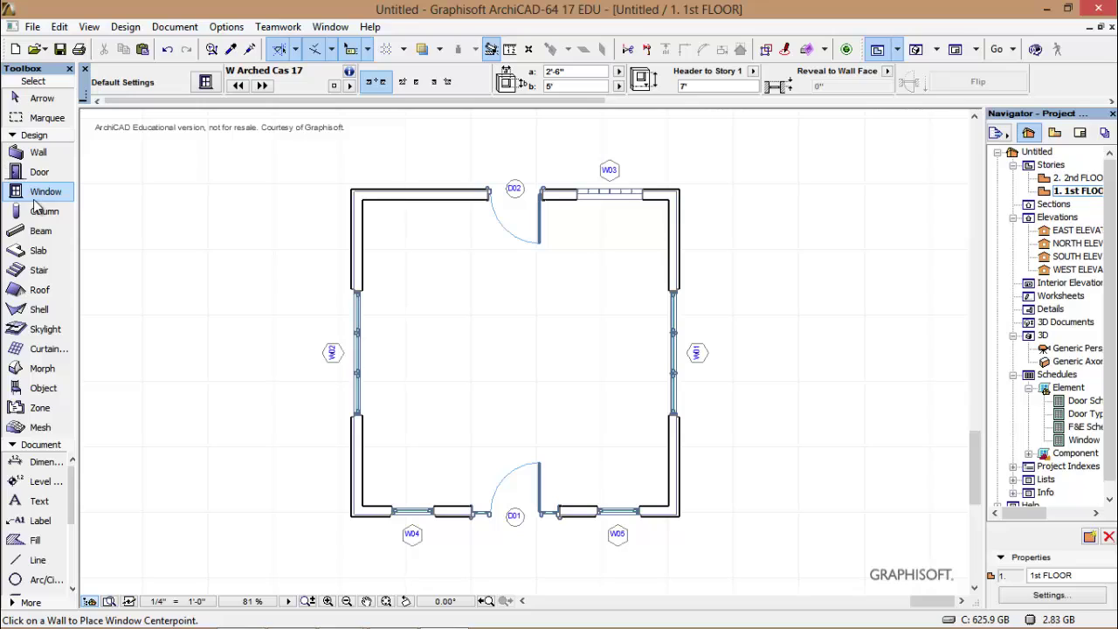
left_click(38, 252)
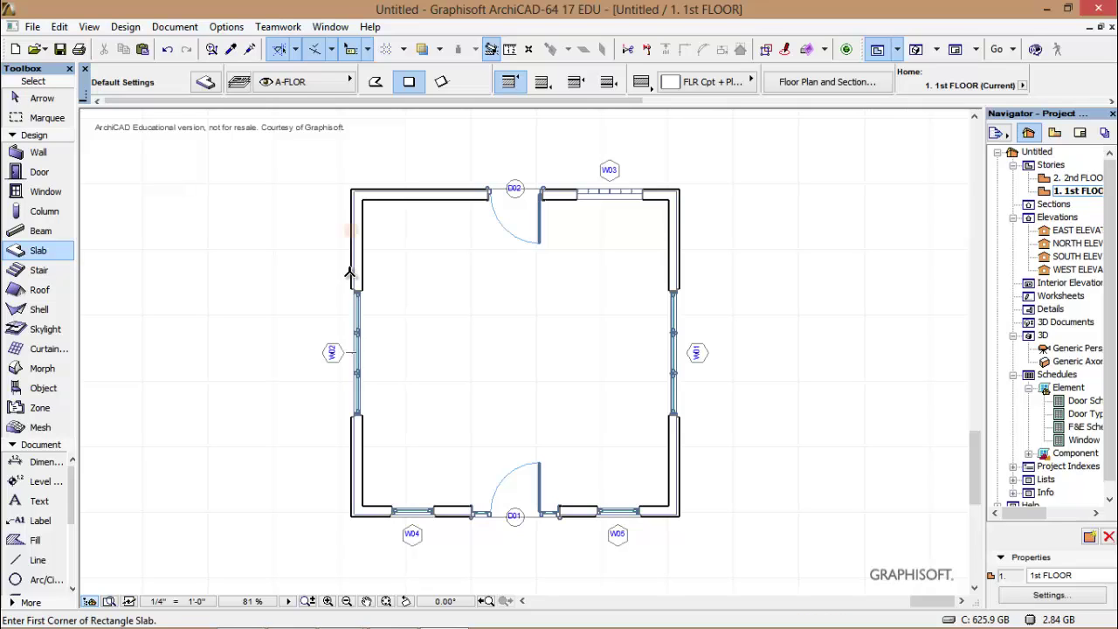
double_click(1081, 347)
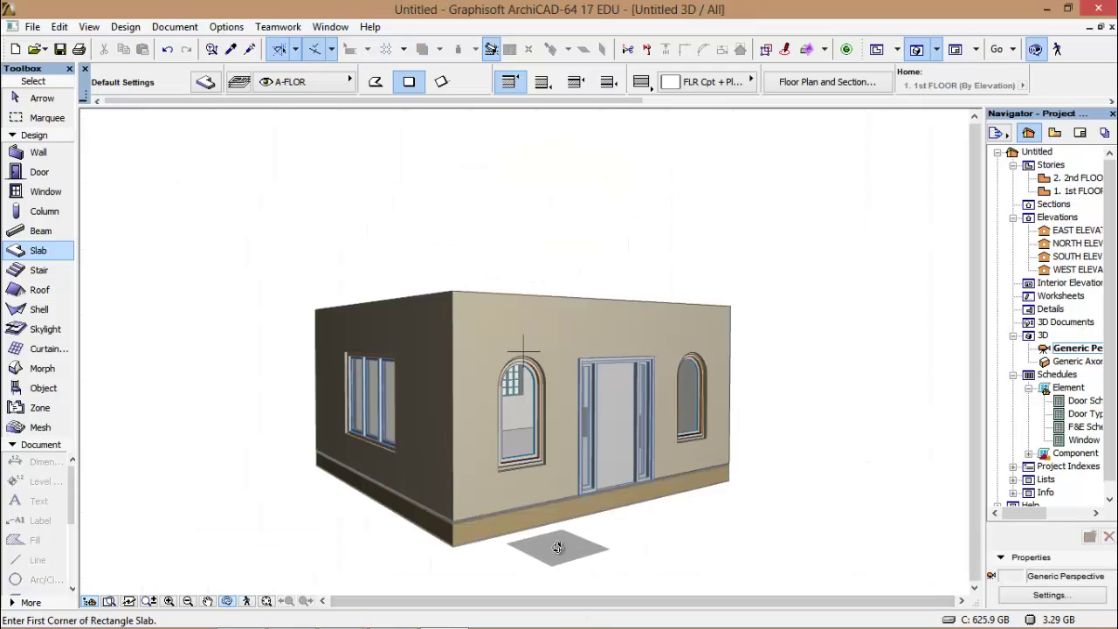
mouse_move(531, 564)
left_mouse_down()
mouse_move(374, 497)
mouse_move(387, 457)
mouse_move(496, 459)
mouse_move(604, 589)
mouse_move(531, 569)
left_mouse_up()
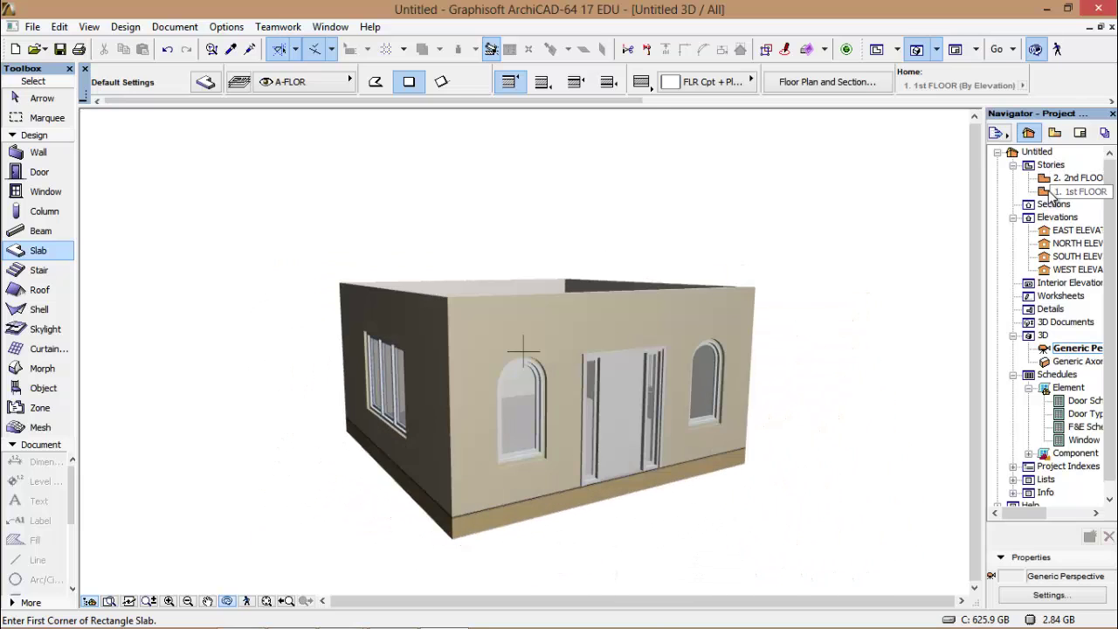
- On the 1st floor plan, set the default roof's pivot line elevation to 10' and create a hip roof following the exterior walls
double_click(1057, 191)
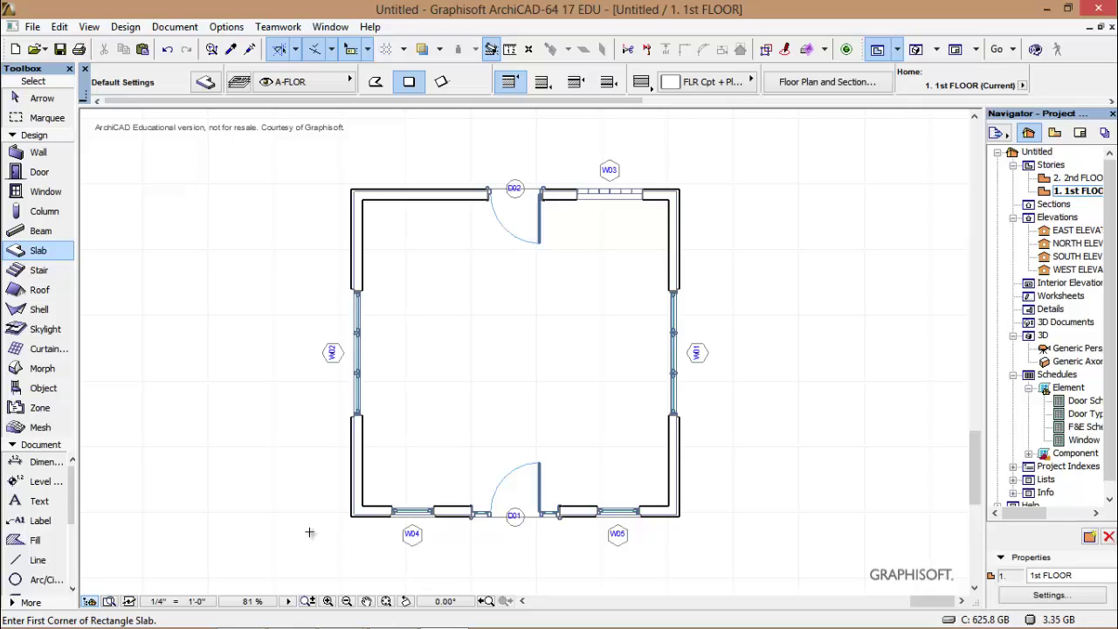
left_click(309, 531)
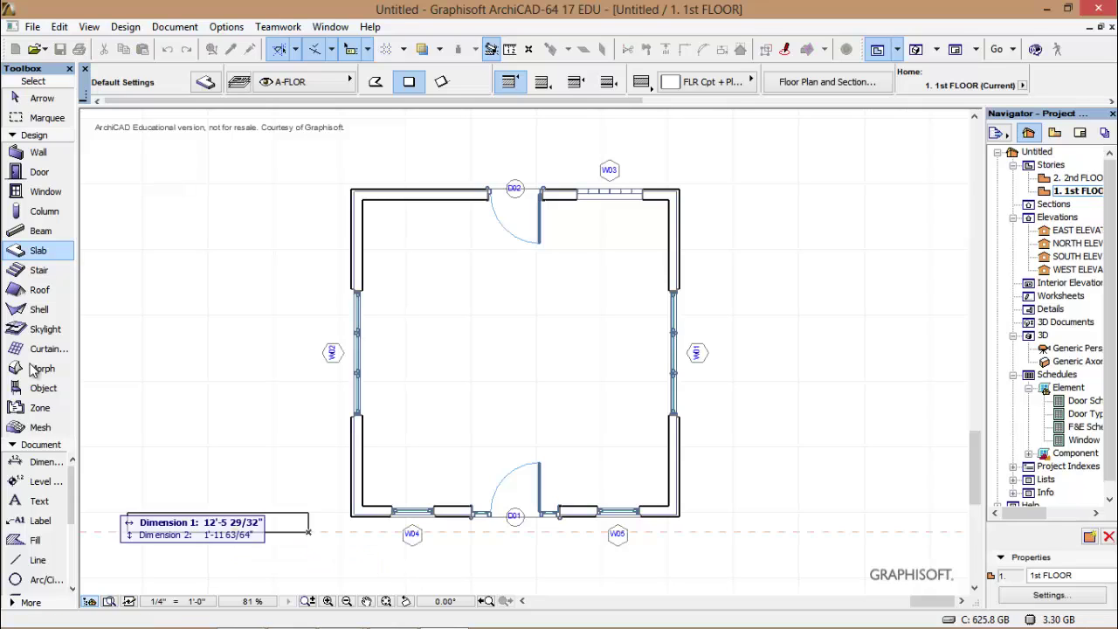
key("Escape")
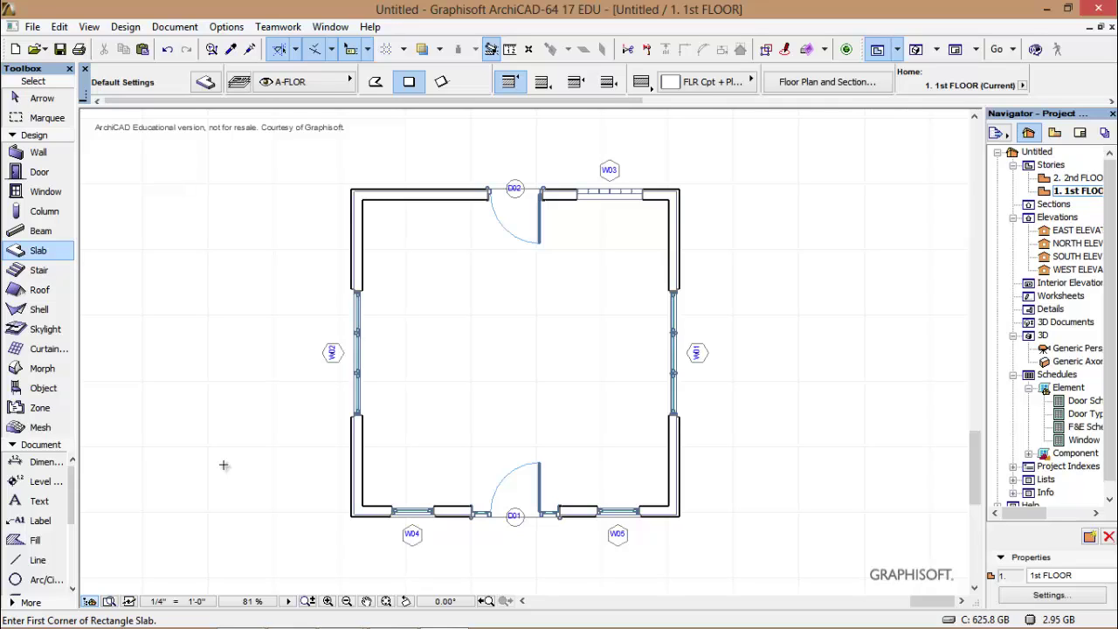
left_click(26, 297)
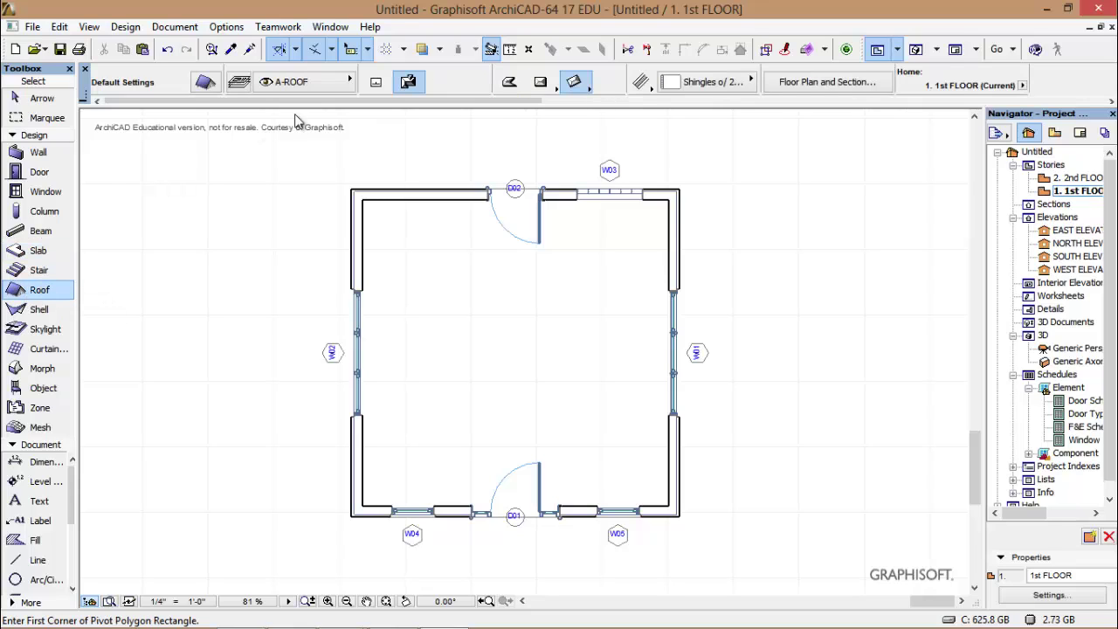
left_click(591, 93)
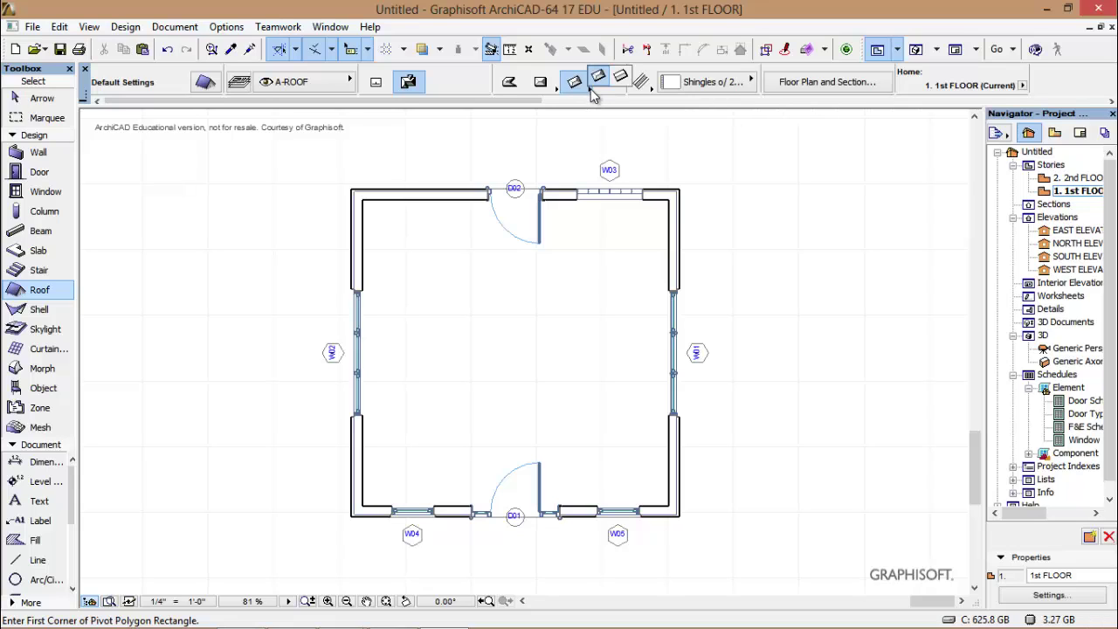
left_click(205, 84)
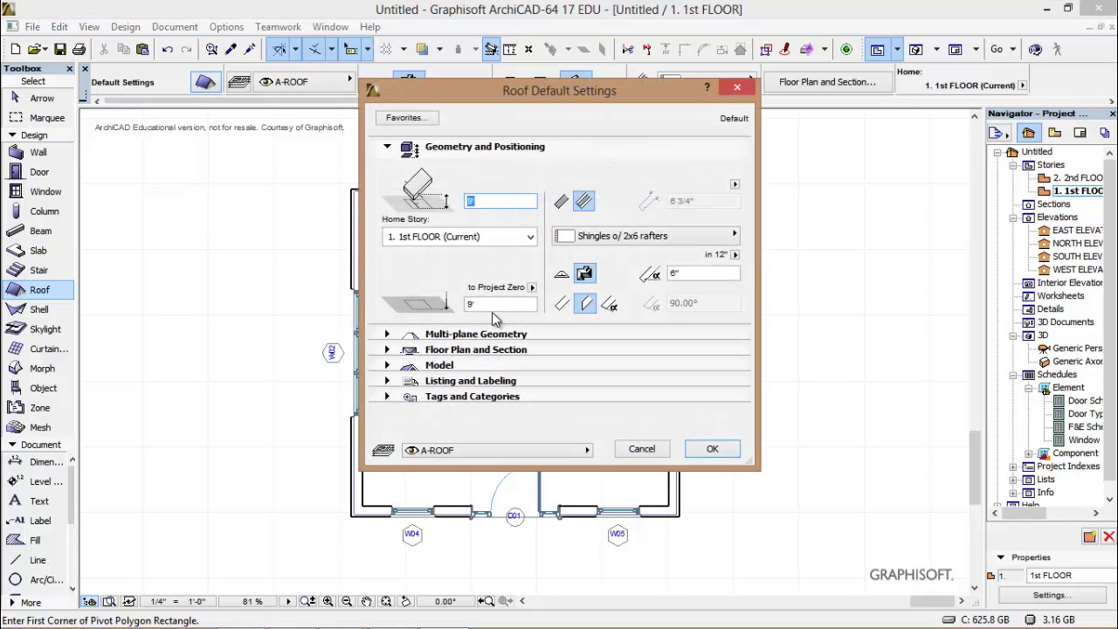
left_click(491, 303)
type("10")
left_click(713, 449)
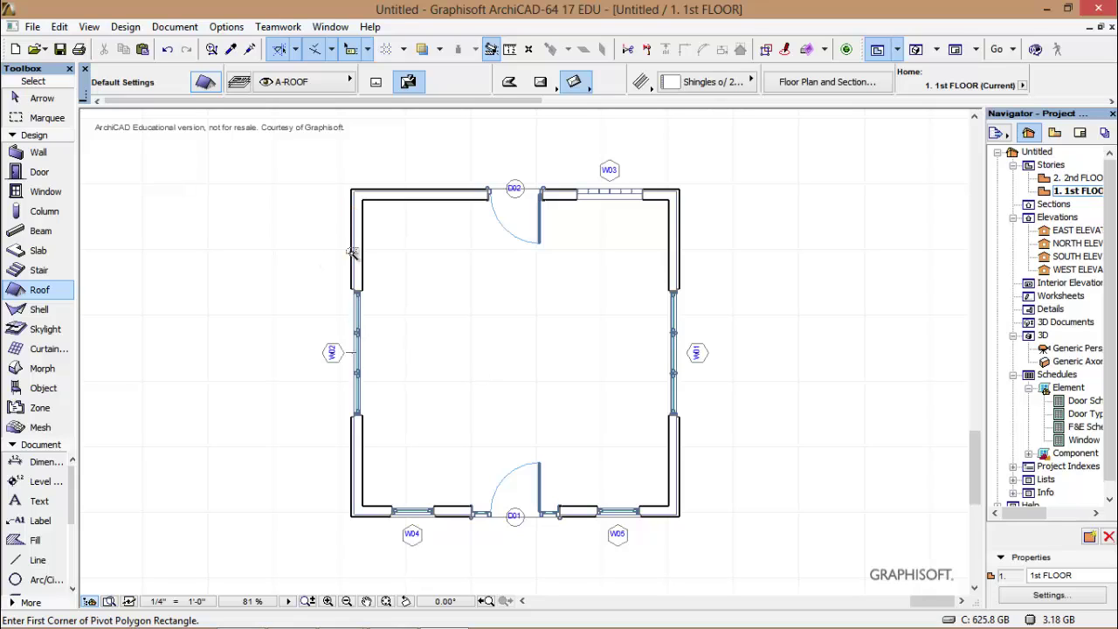
key("space")
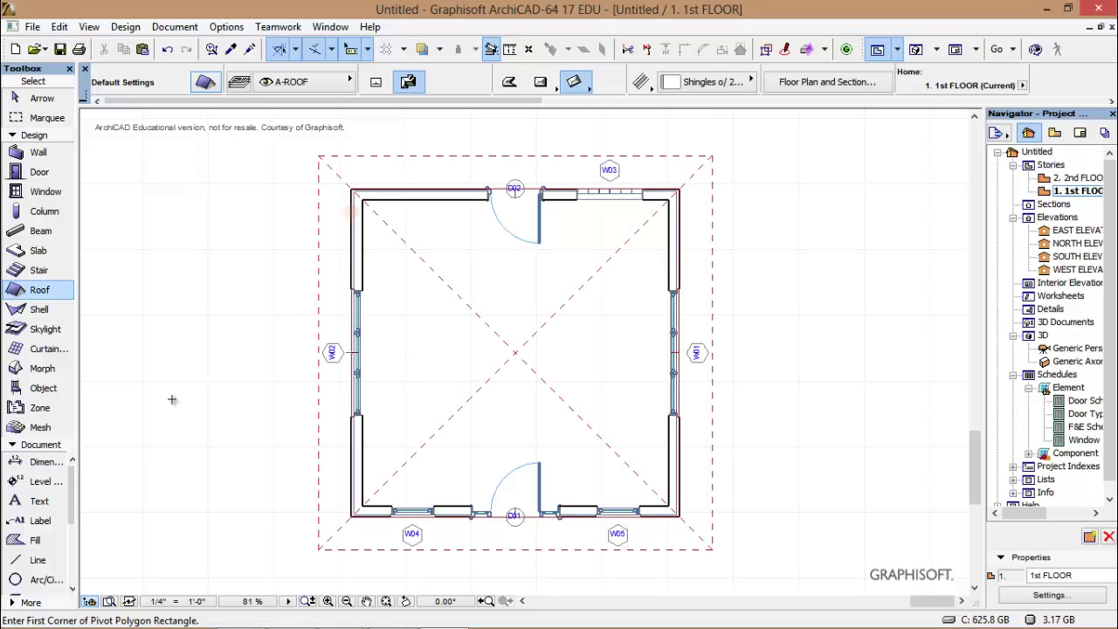
- Review the roofed building in the Generic Perspective, the four elevations, the Door Schedule and the Door Types schedule
double_click(1076, 348)
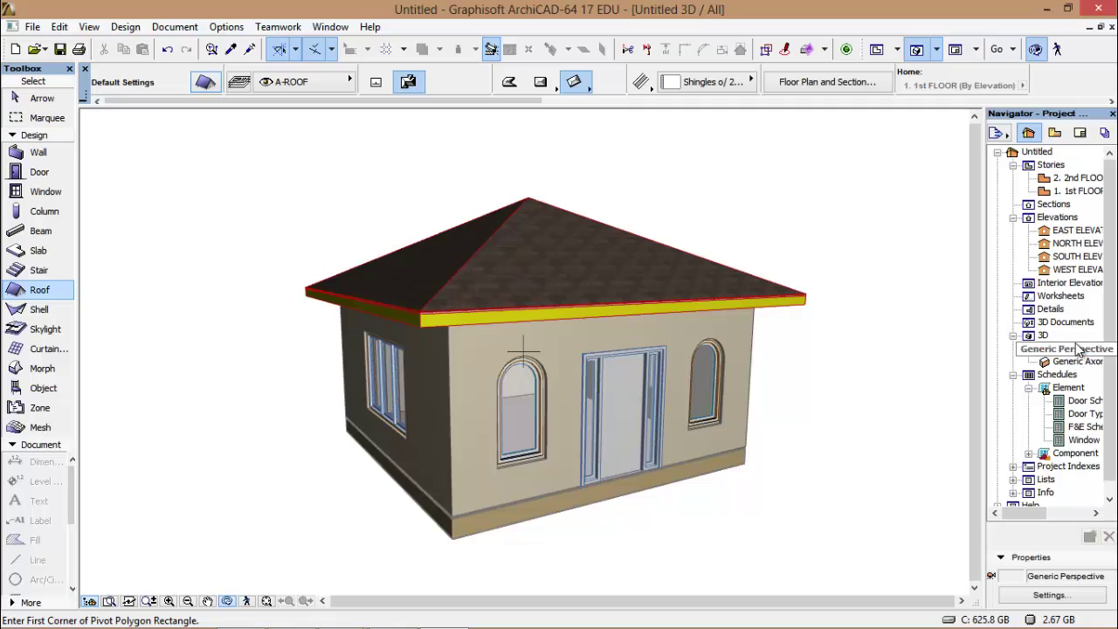
double_click(1059, 270)
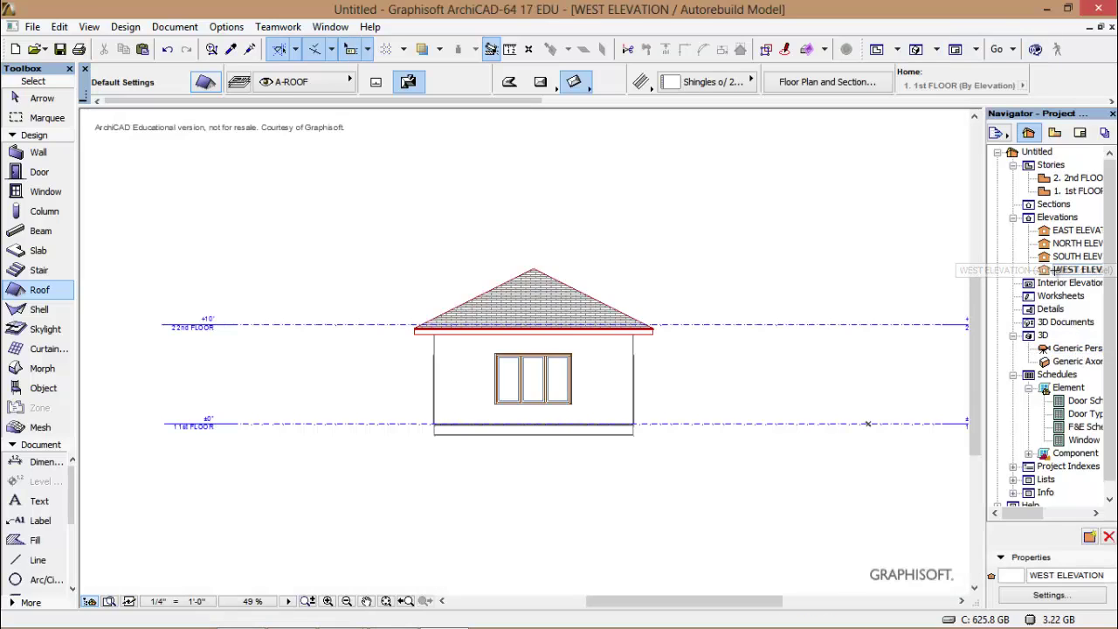
double_click(1055, 257)
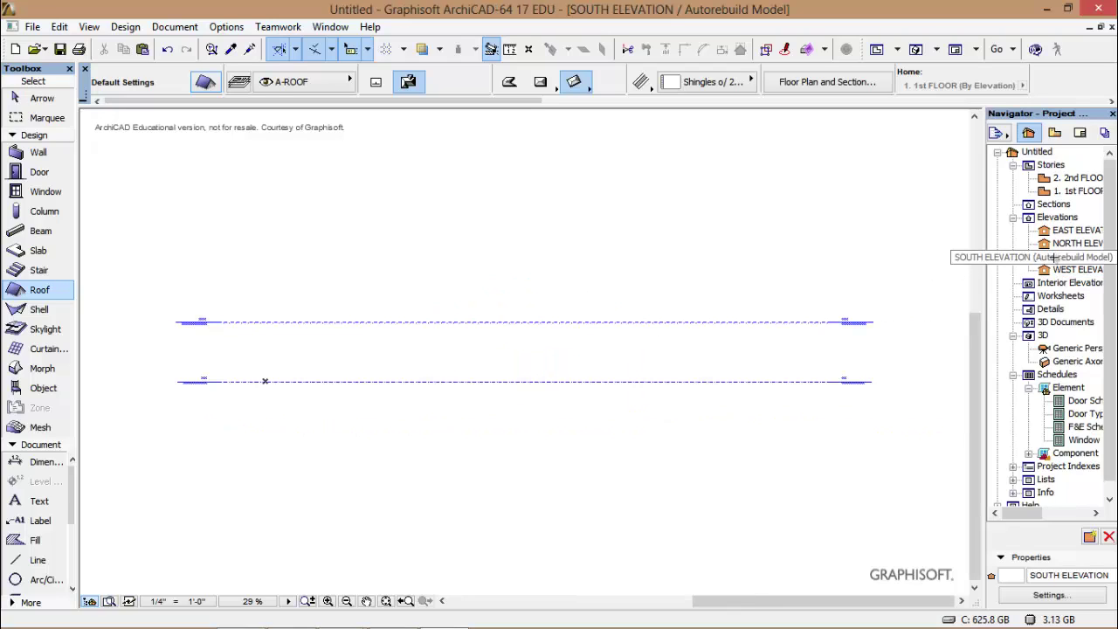
double_click(1054, 243)
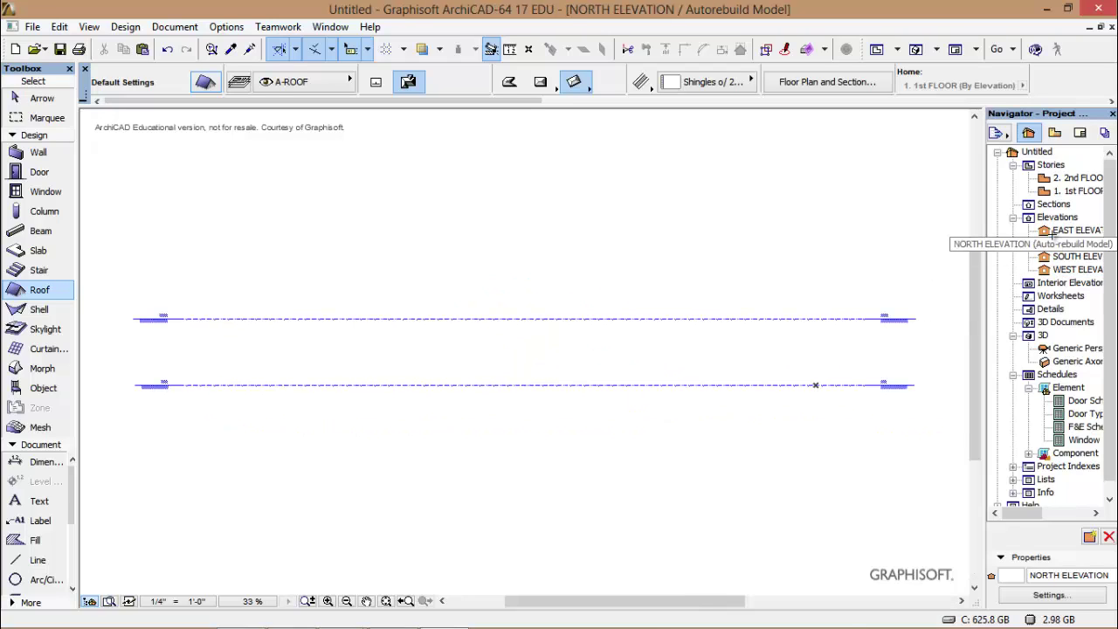
double_click(1052, 231)
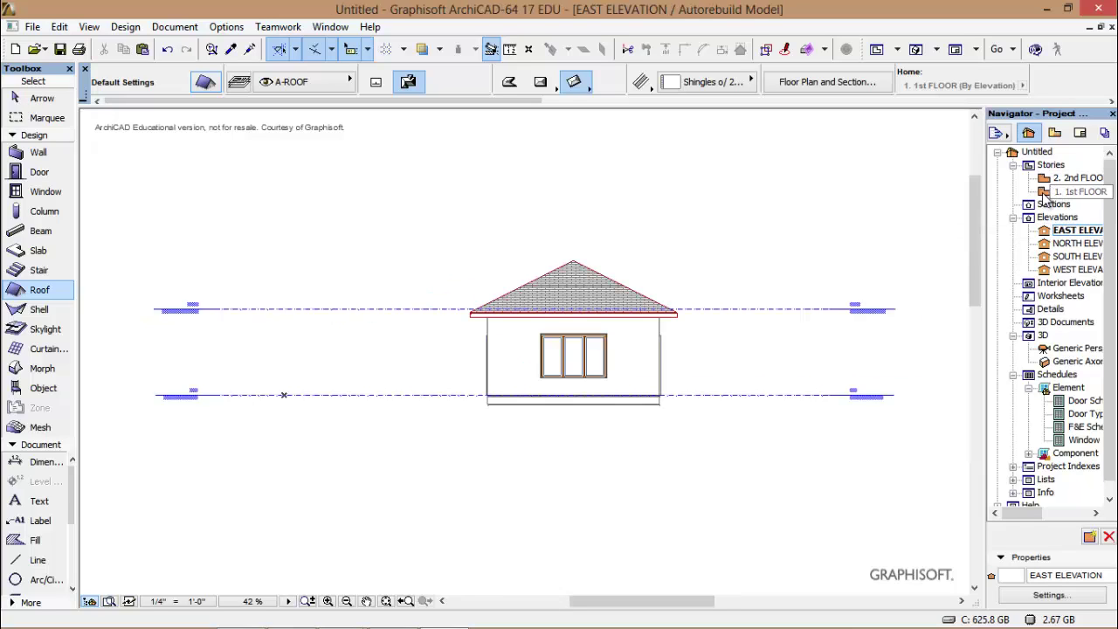
double_click(1066, 402)
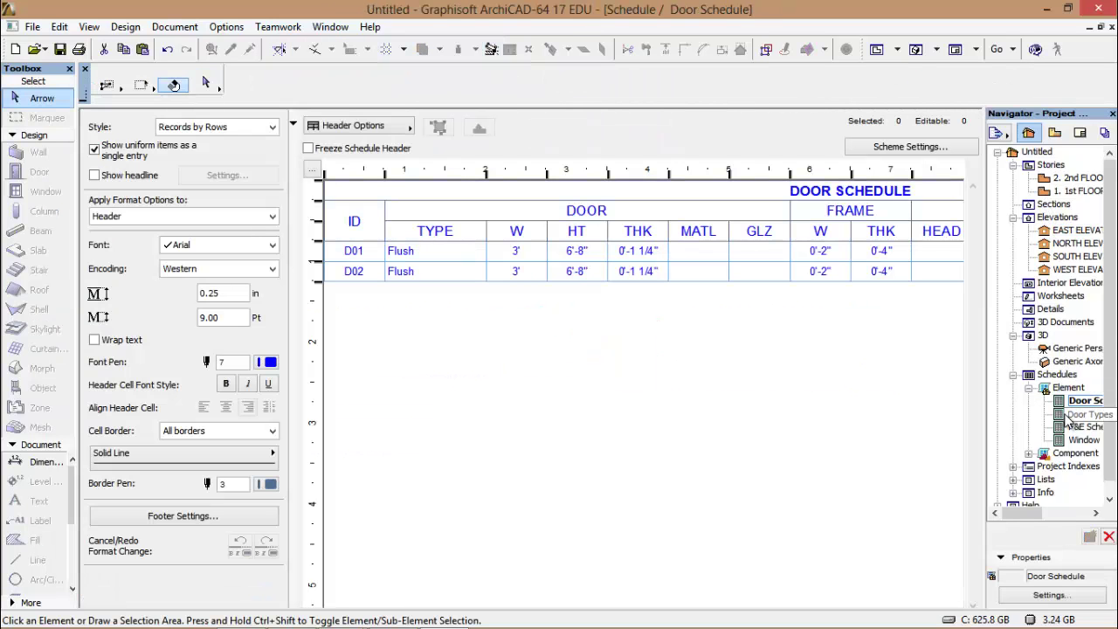
double_click(1068, 413)
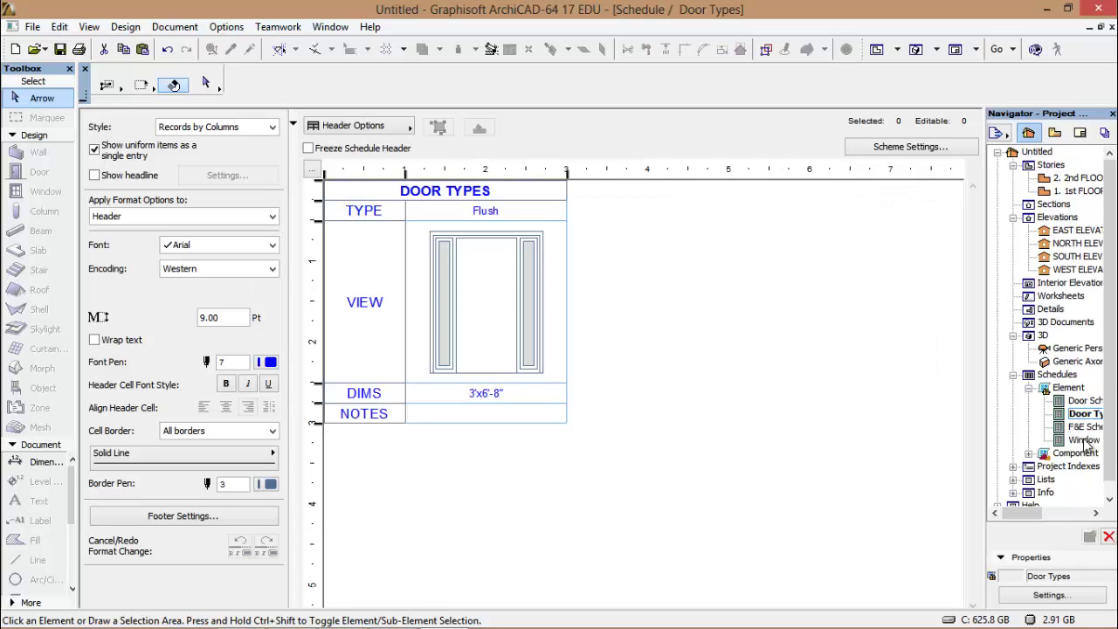
- Select the roof on the 1st floor plan and hide its A-ROOF layer
double_click(1046, 189)
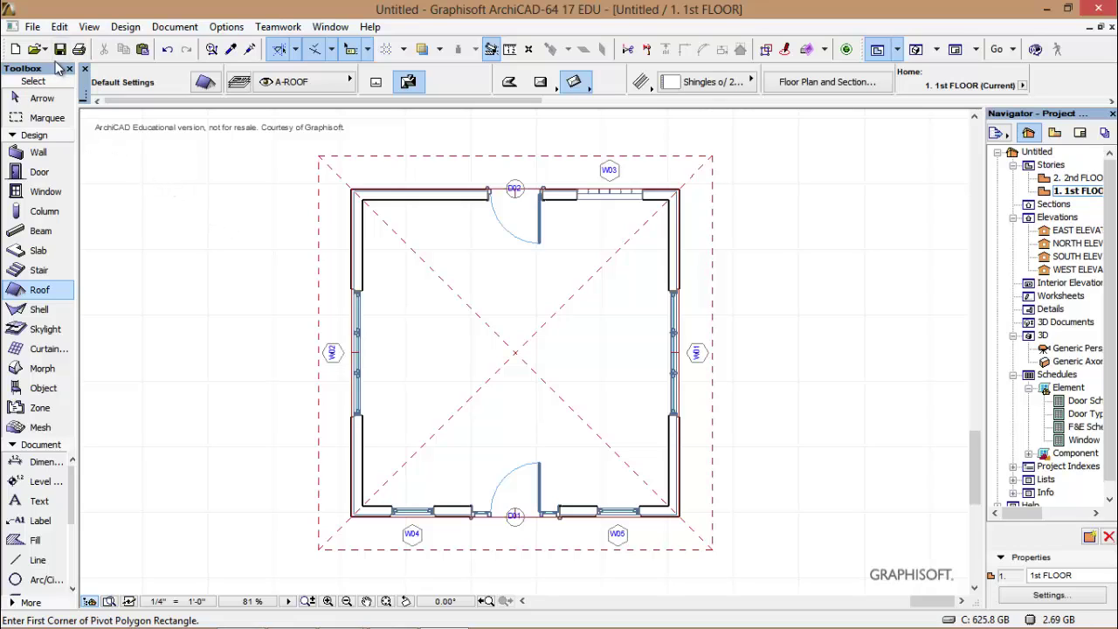
left_click(52, 101)
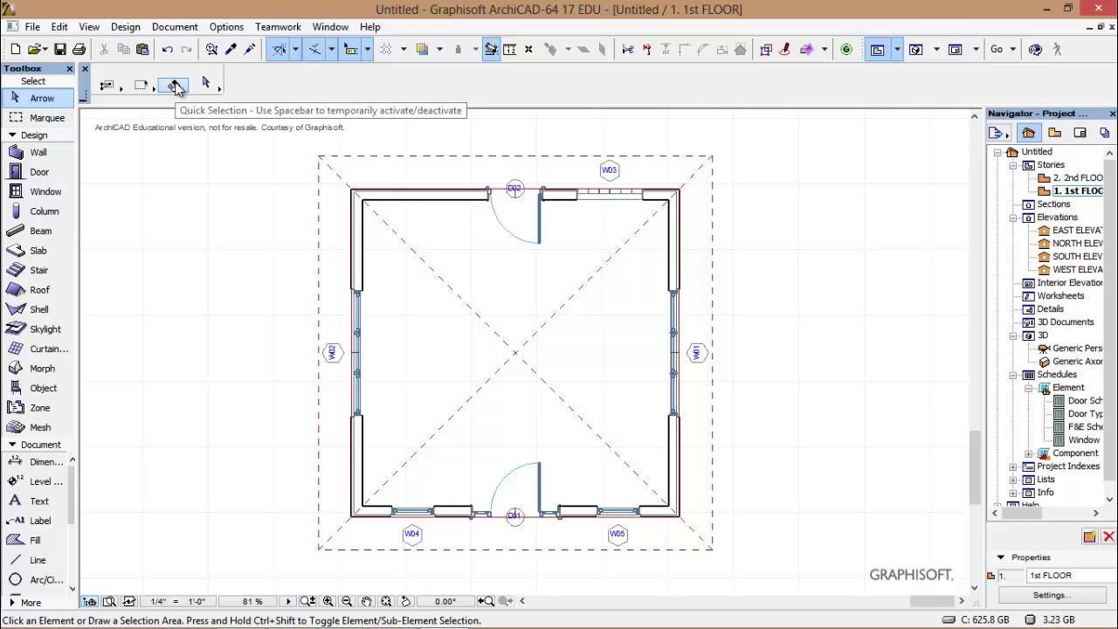
left_click(174, 85)
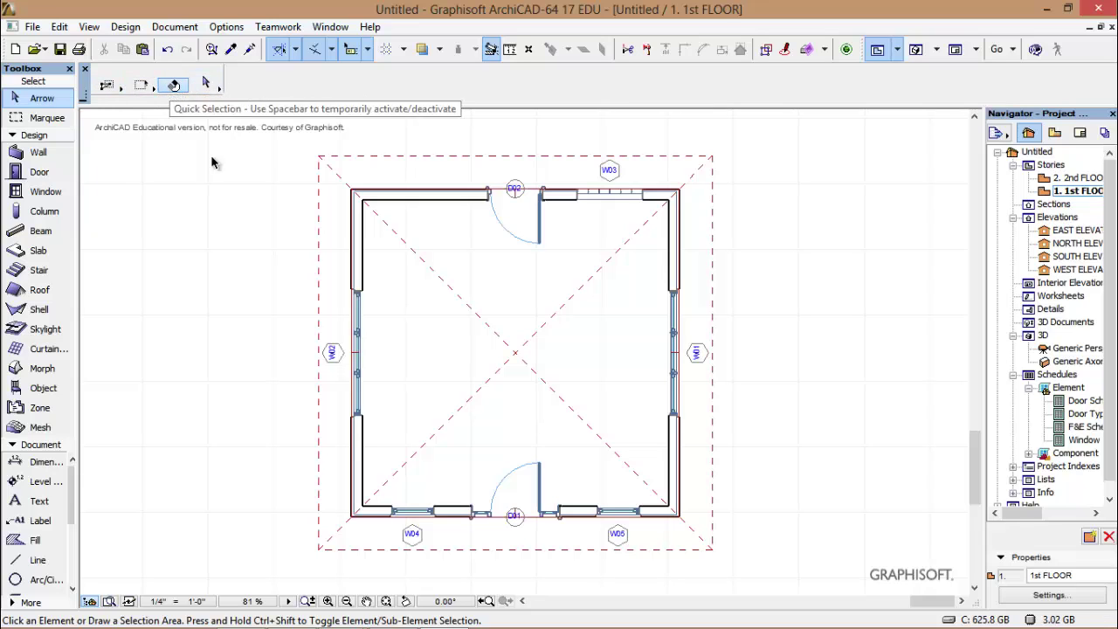
left_click(333, 316)
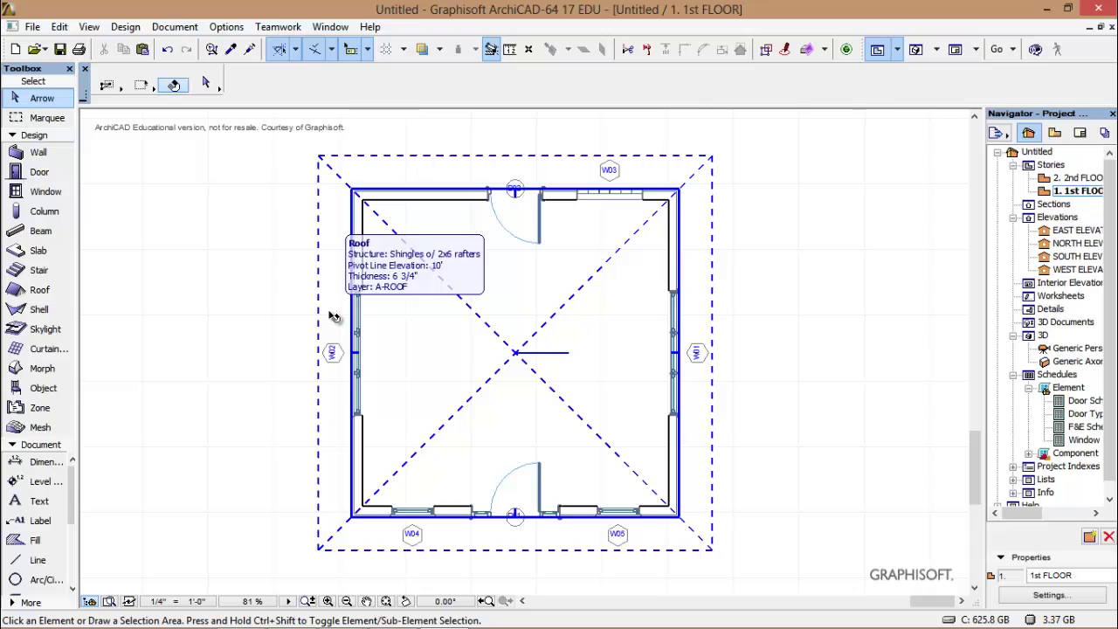
left_click(334, 316)
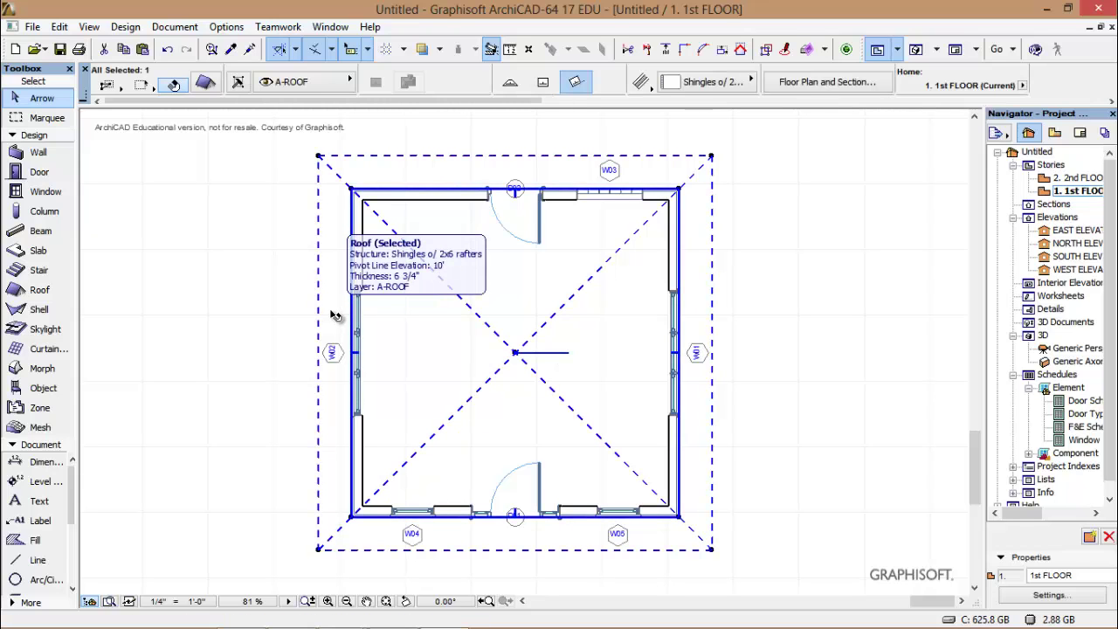
right_click(335, 316)
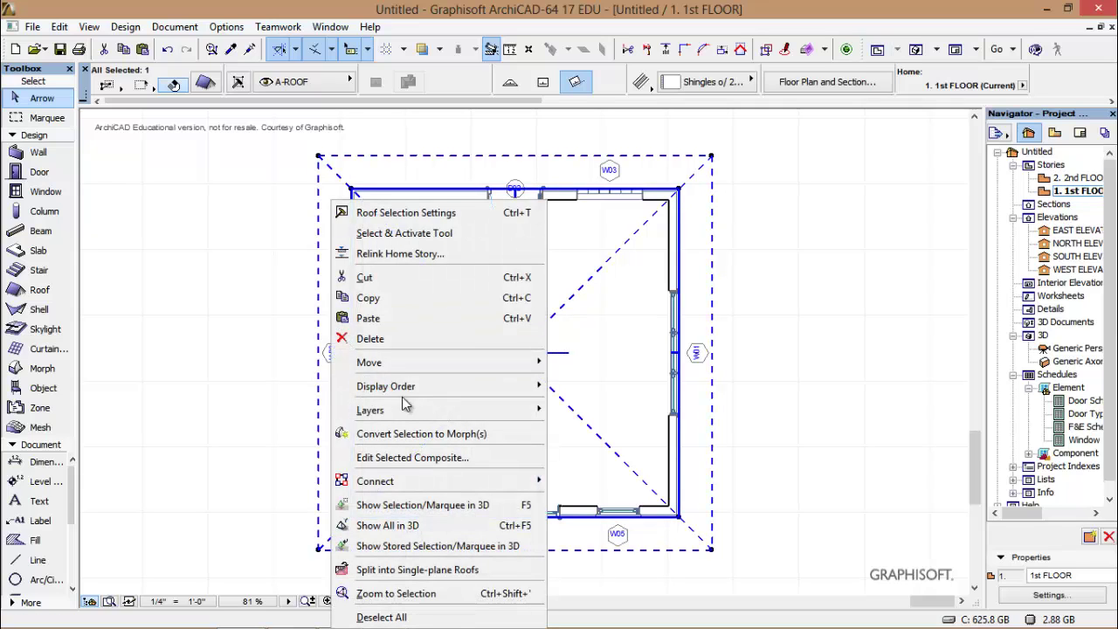
mouse_move(445, 415)
left_click(596, 429)
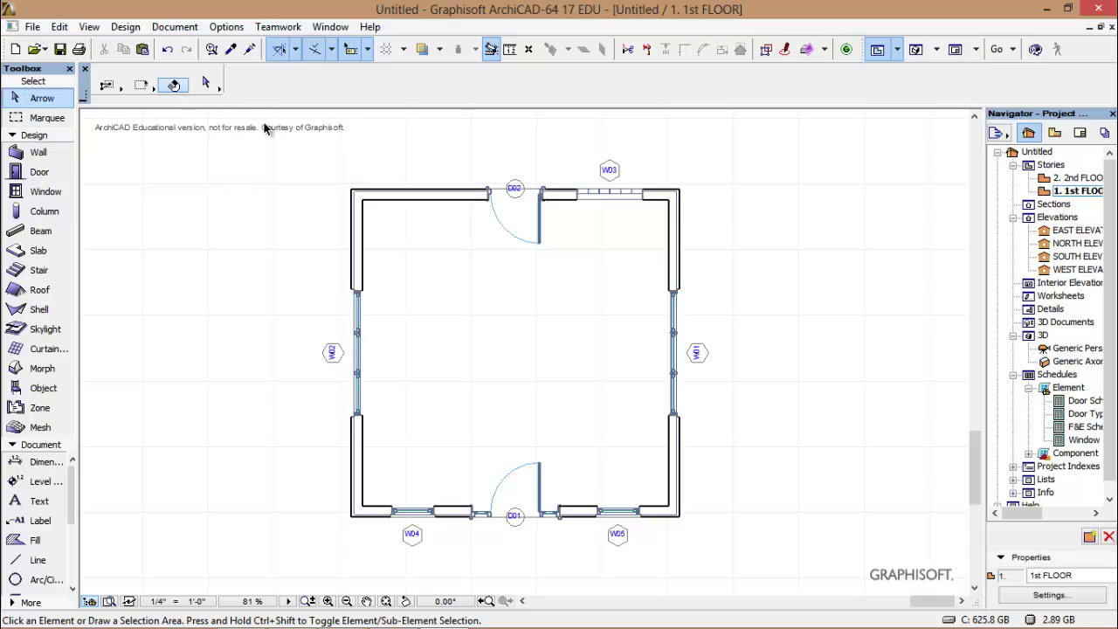
- Set up Automatic Dimensioning for all four exterior walls: Opening Center, no external geometry, dimensions placed on four sides
left_click(33, 152)
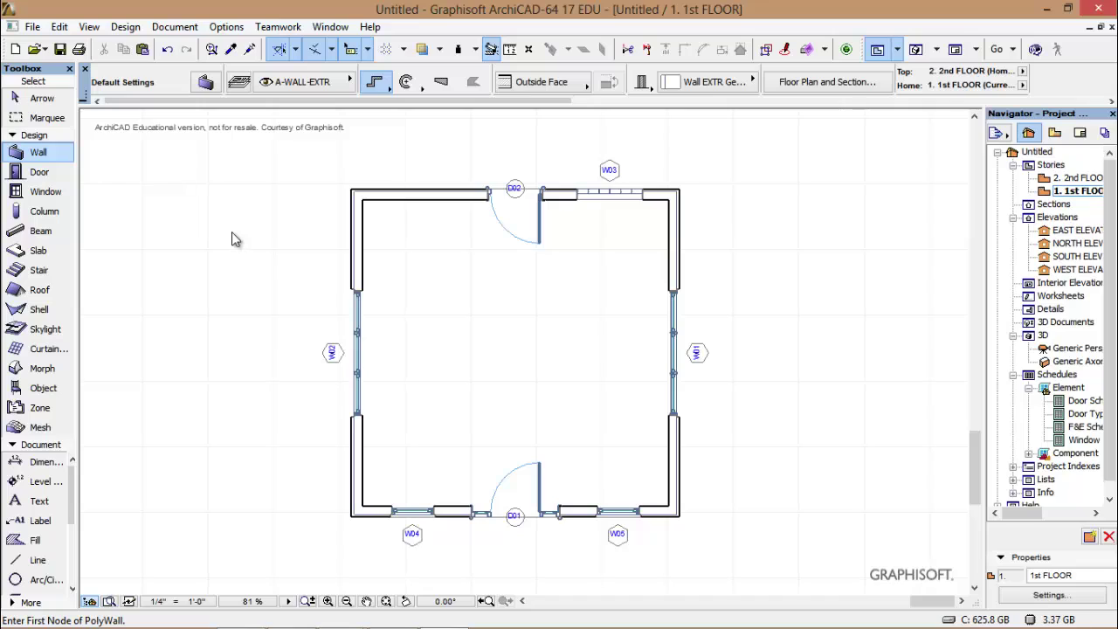
key("ctrl+a")
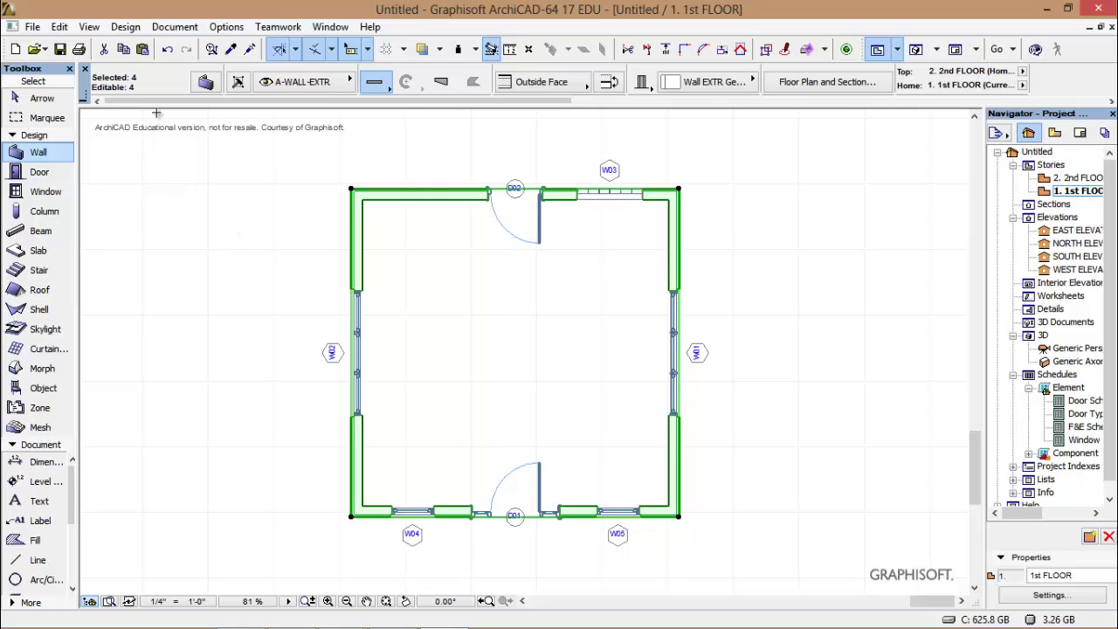
left_click(175, 27)
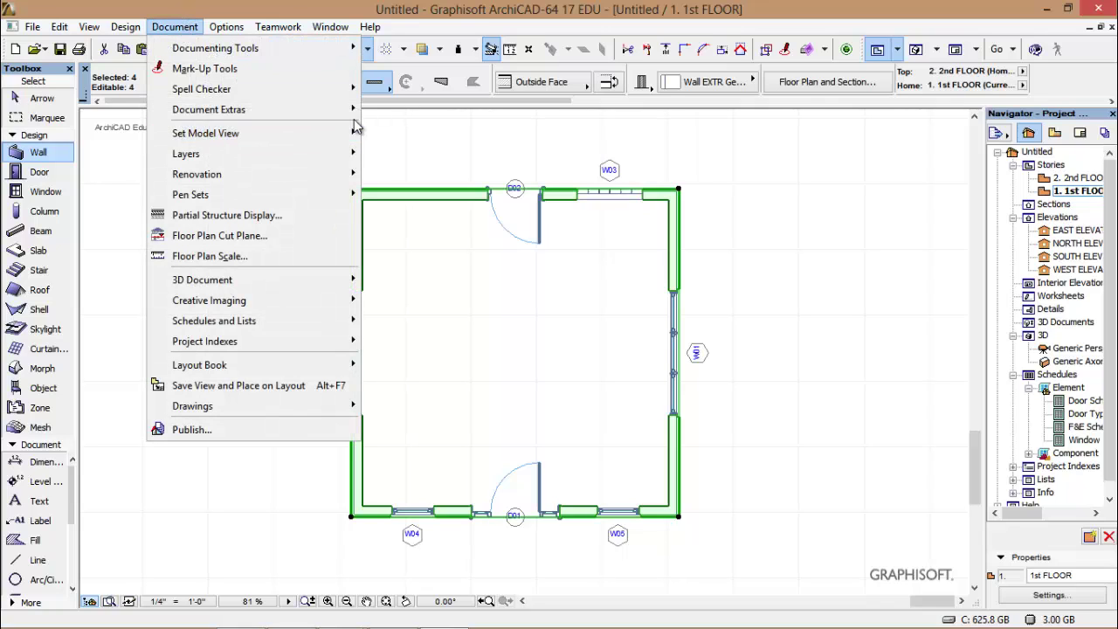
mouse_move(350, 119)
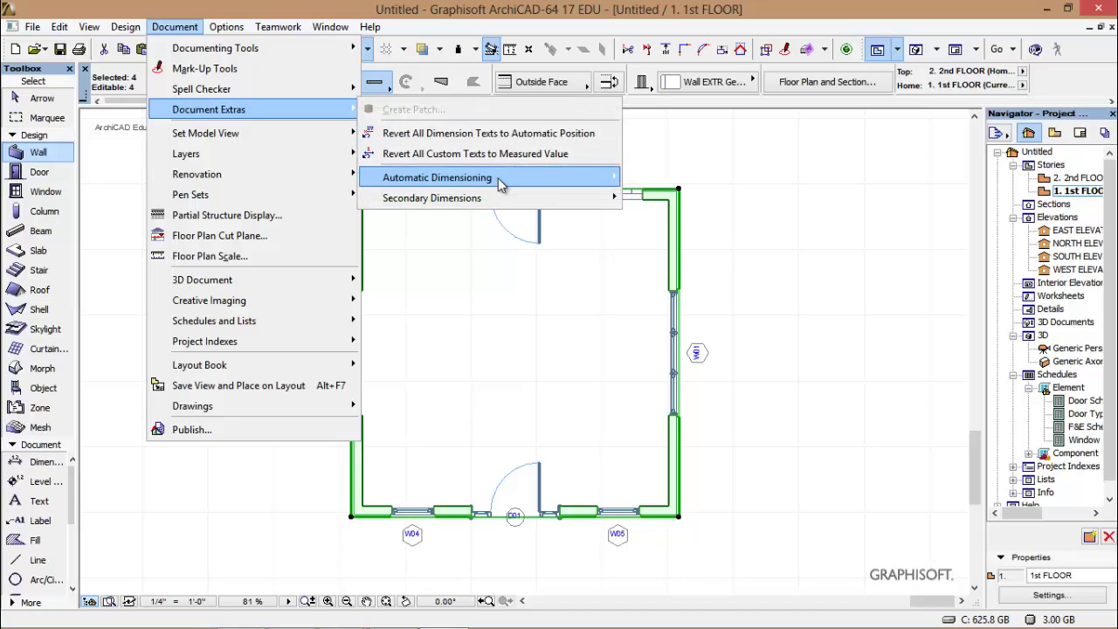
mouse_move(516, 181)
left_click(661, 180)
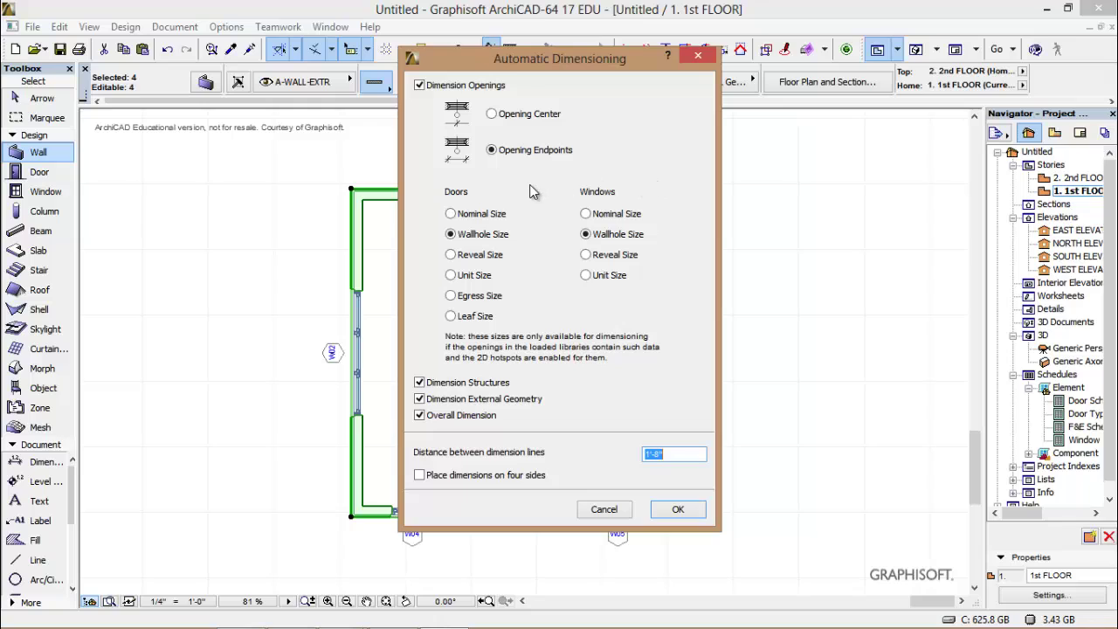
left_click(492, 114)
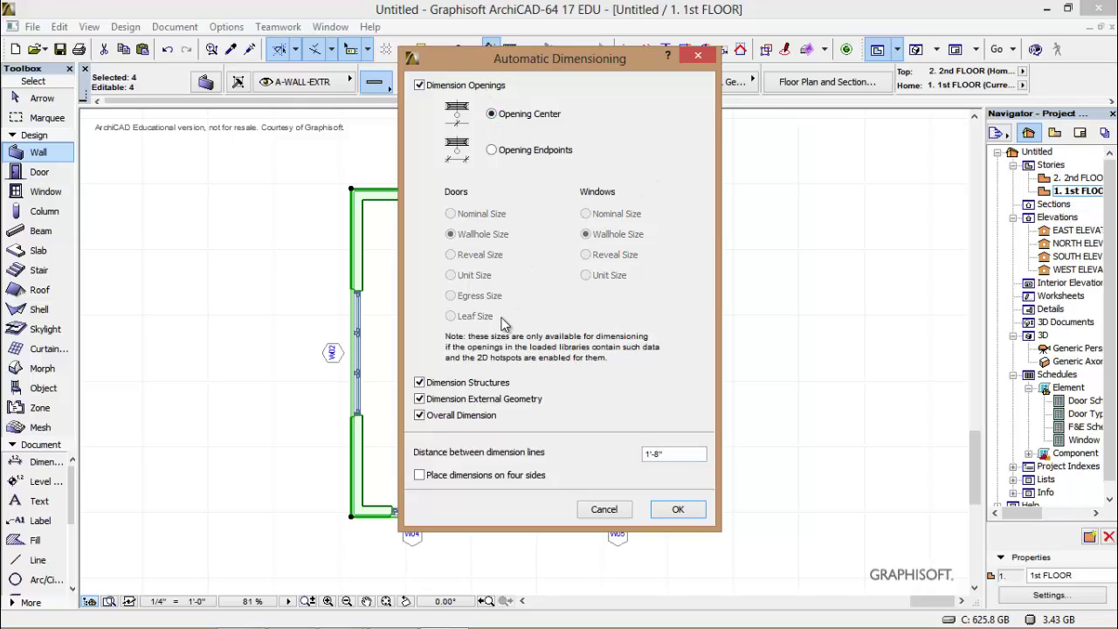
left_click(420, 399)
left_click(420, 476)
left_click(679, 511)
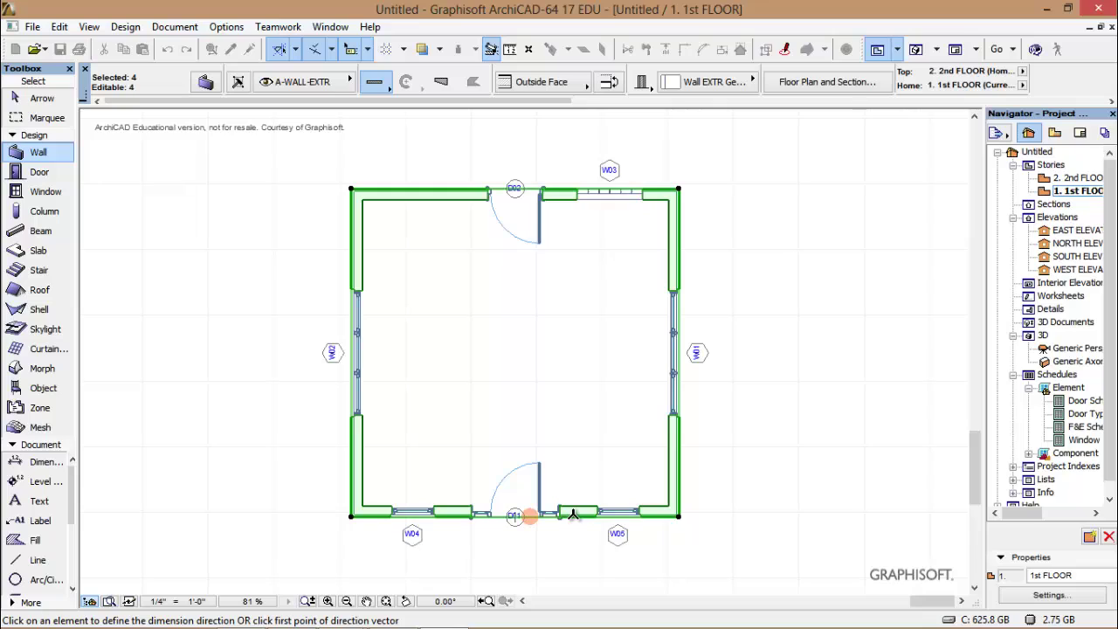
- Place the automatic dimension lines around the building, using the D01 door wall as direction and starting just outside it, and deselect the walls
left_click(574, 513)
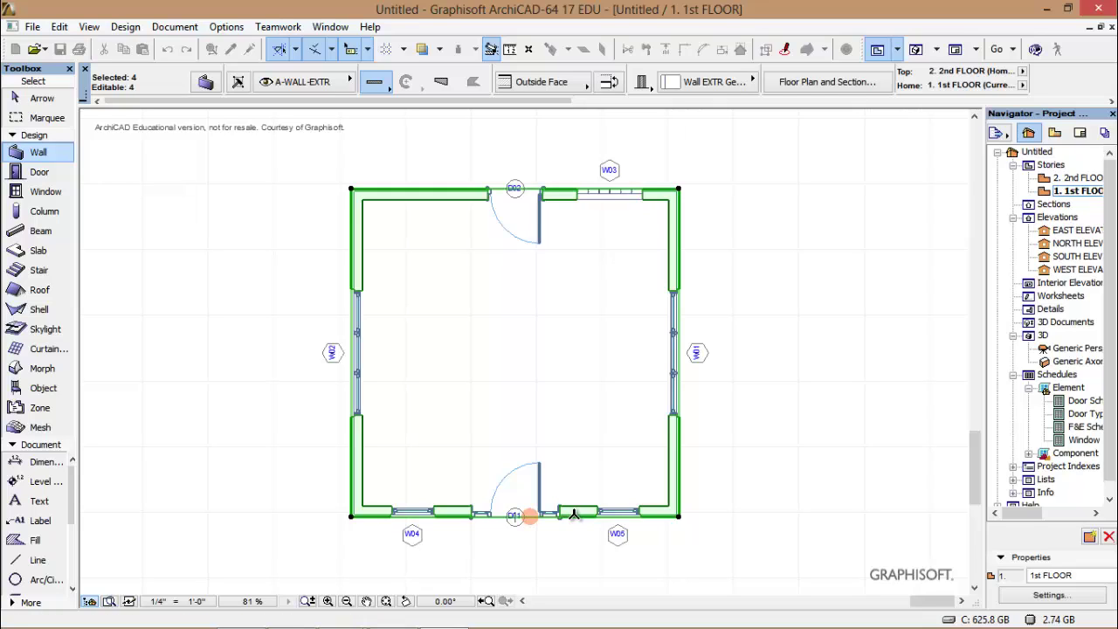
left_click(565, 557)
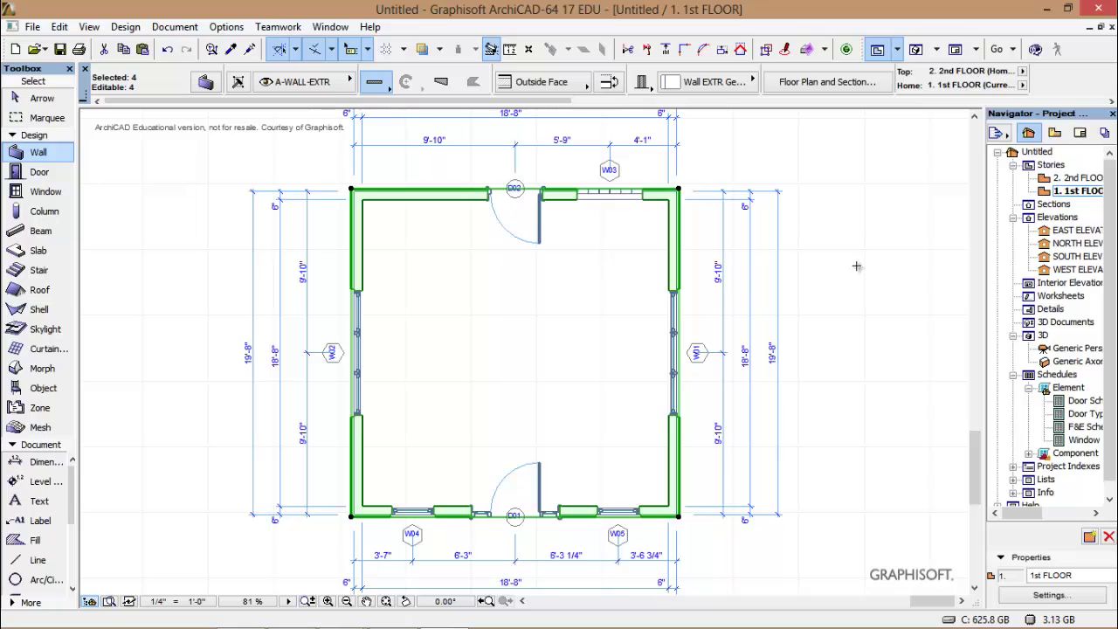
key("Escape")
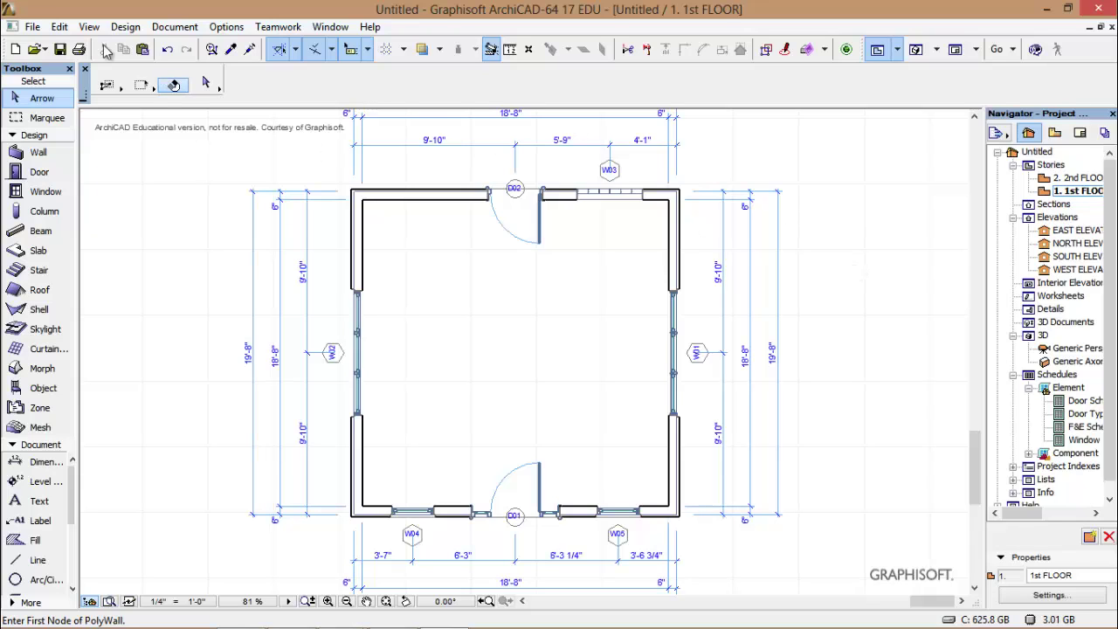
- Save the project to the Desktop as an ArchiCAD Solo Project named 1cabin
left_click(37, 27)
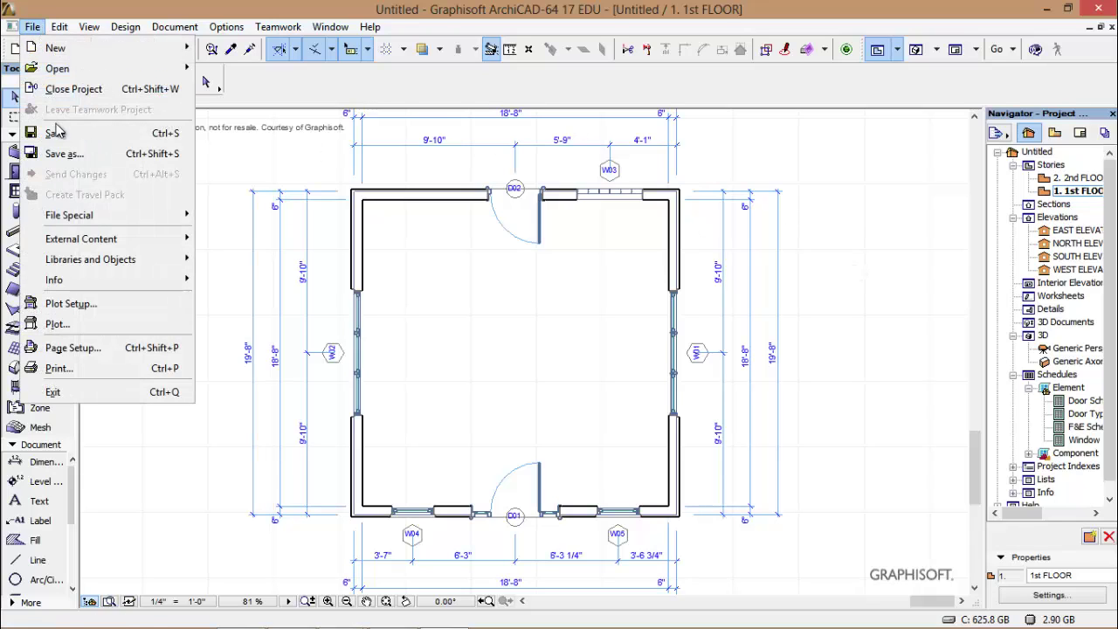
key("Escape")
key("ctrl+s")
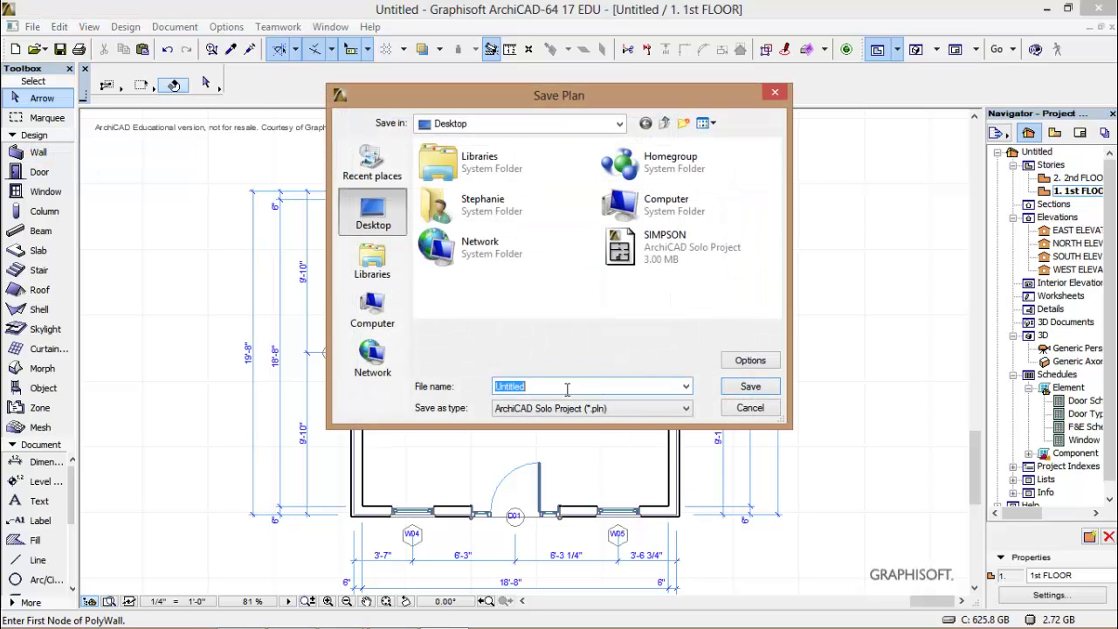
key("BackSpace")
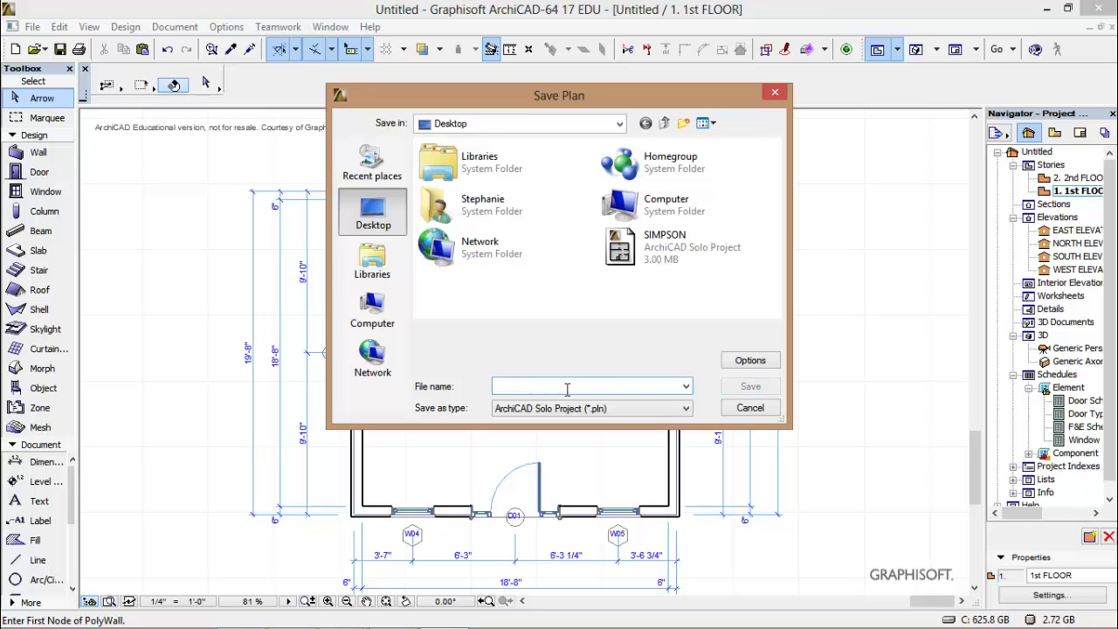
type("1cabin")
left_click(744, 386)
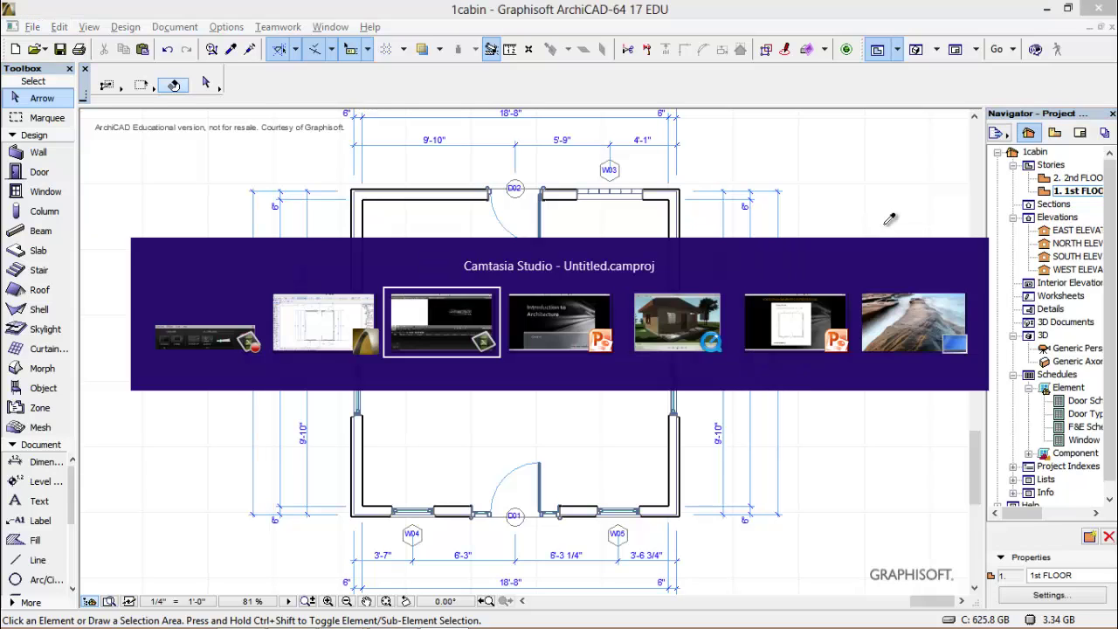
- Switch to the Introduction to Architecture presentation in PowerPoint Viewer and review its slides through to slide 6
key("alt+Tab")
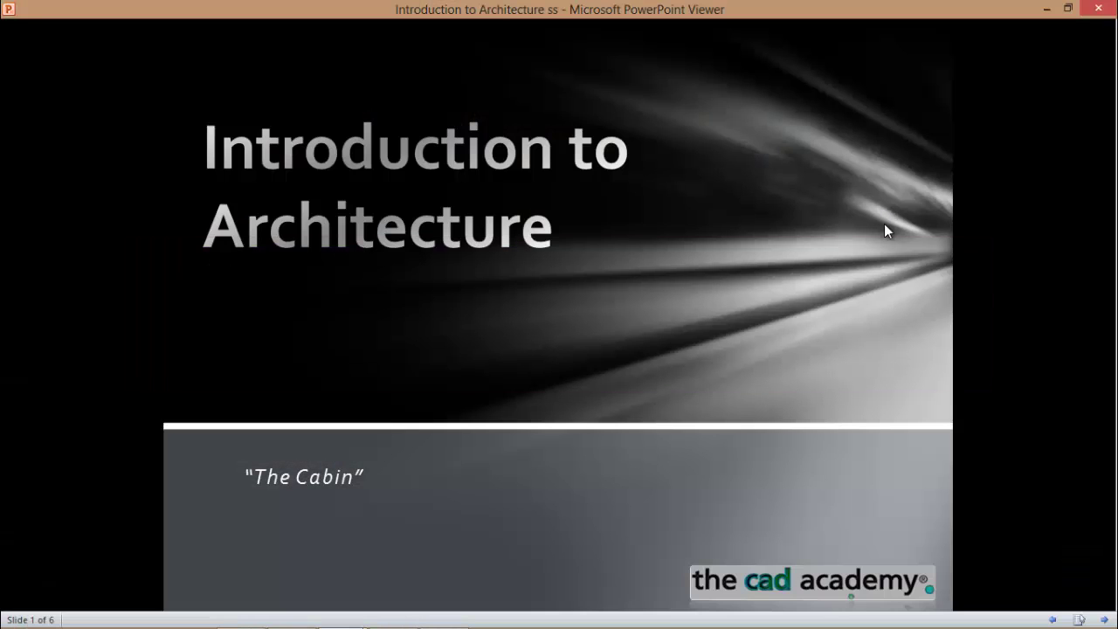
left_click(884, 231)
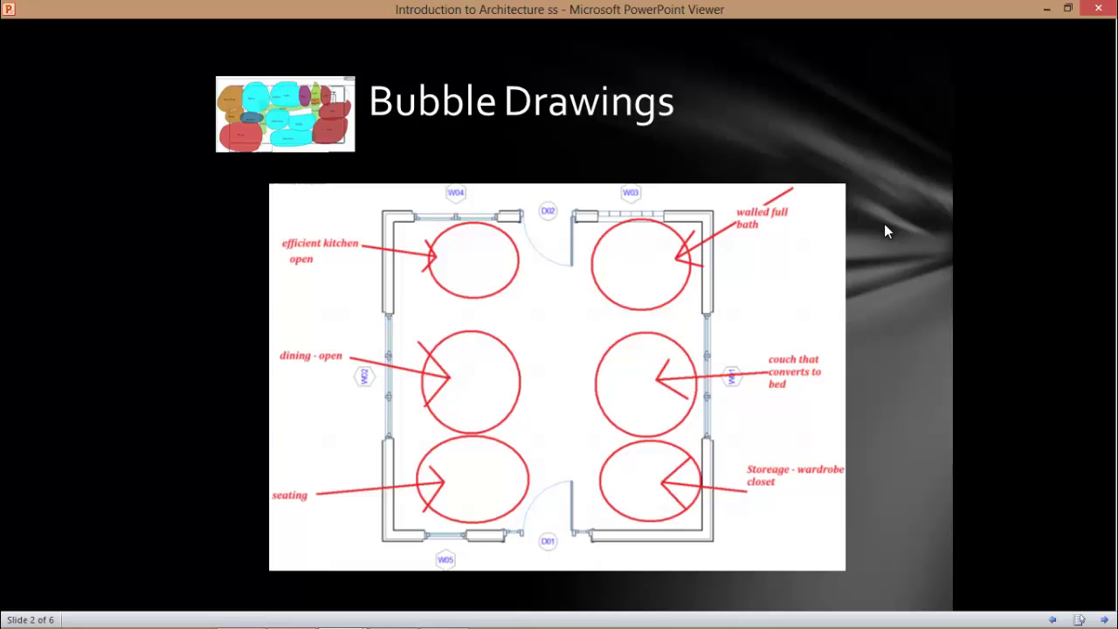
left_click(885, 231)
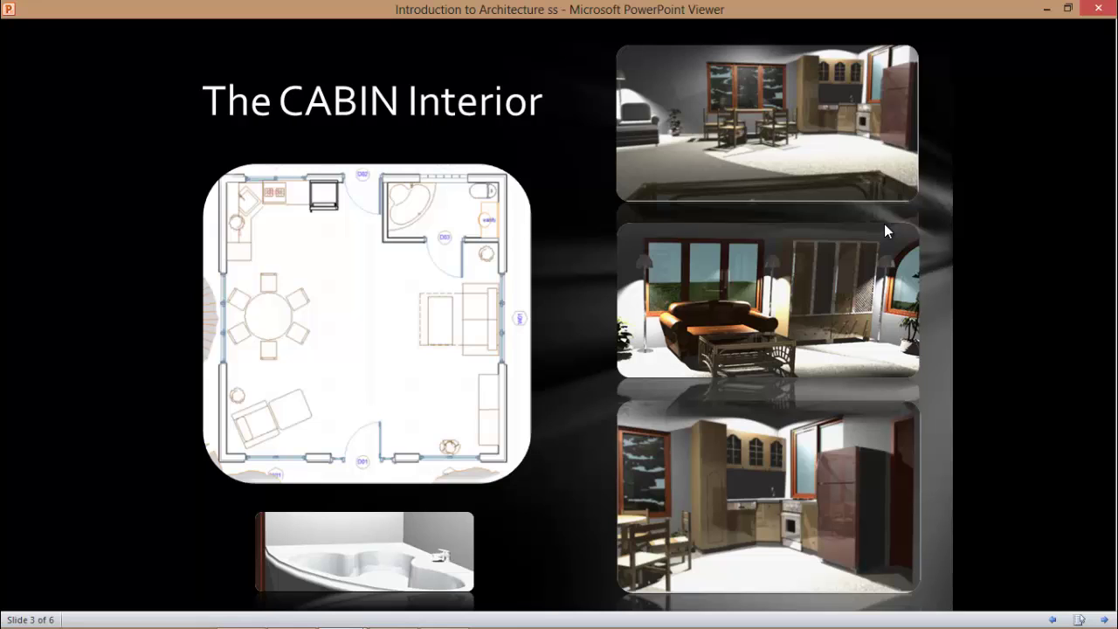
left_click(886, 230)
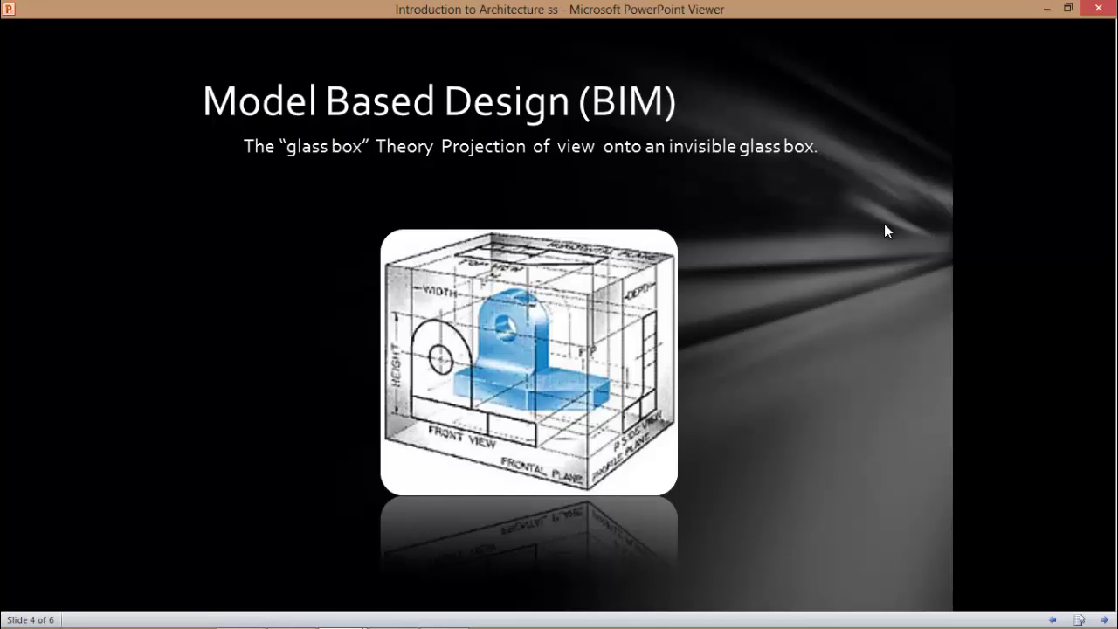
left_click(884, 230)
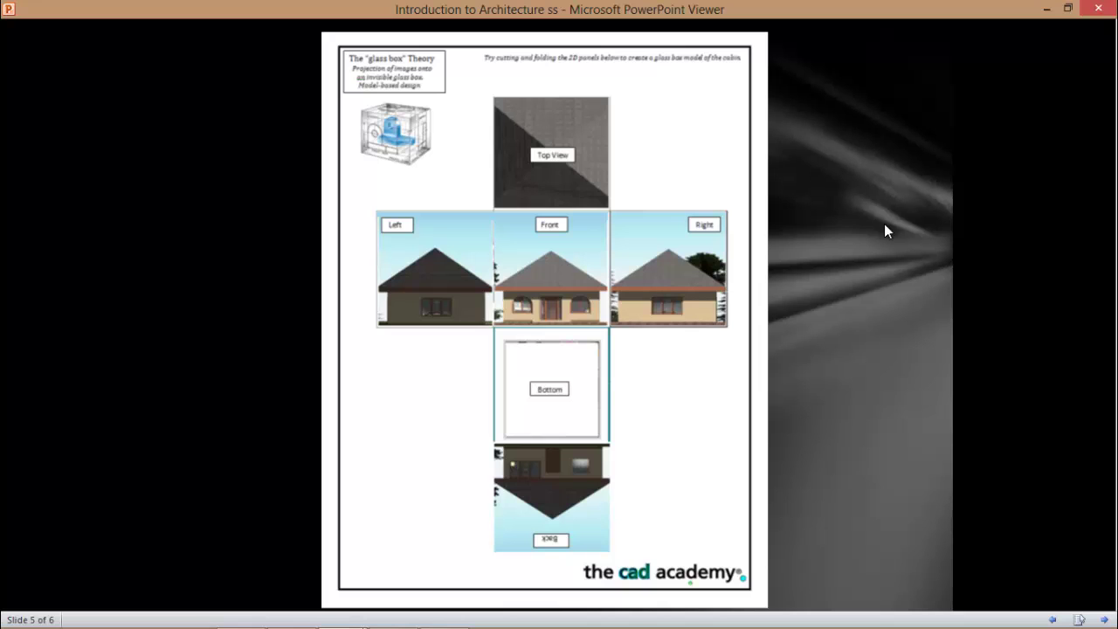
left_click(885, 230)
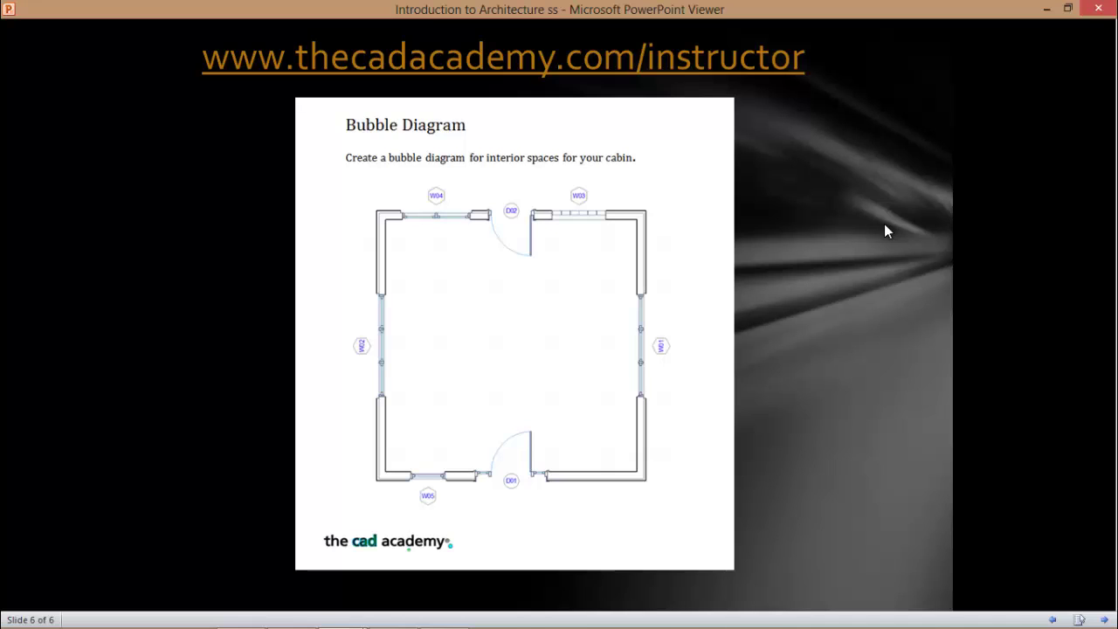
- Switch to the media player window with the video "the new cabin" and play it
key("alt+Tab")
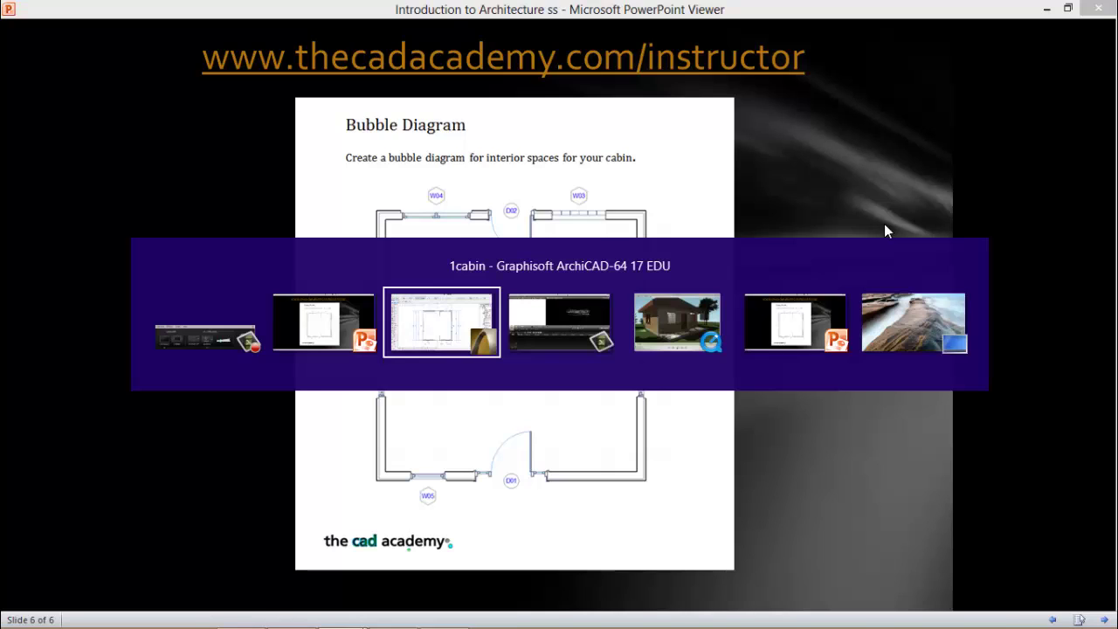
key("alt+Tab")
key("alt+Tab")
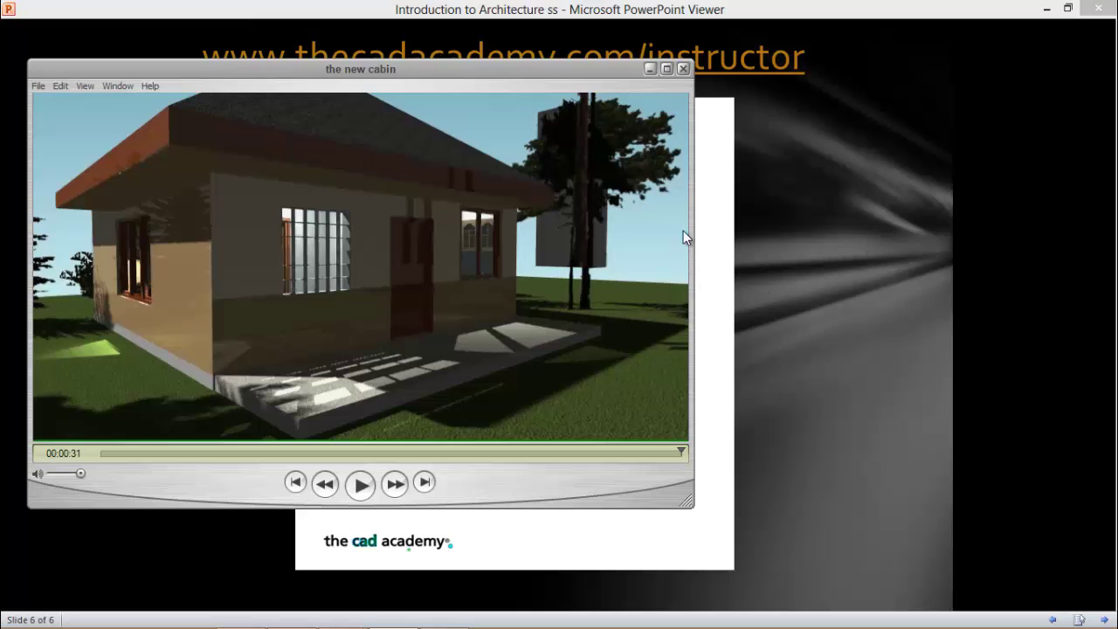
left_click(360, 485)
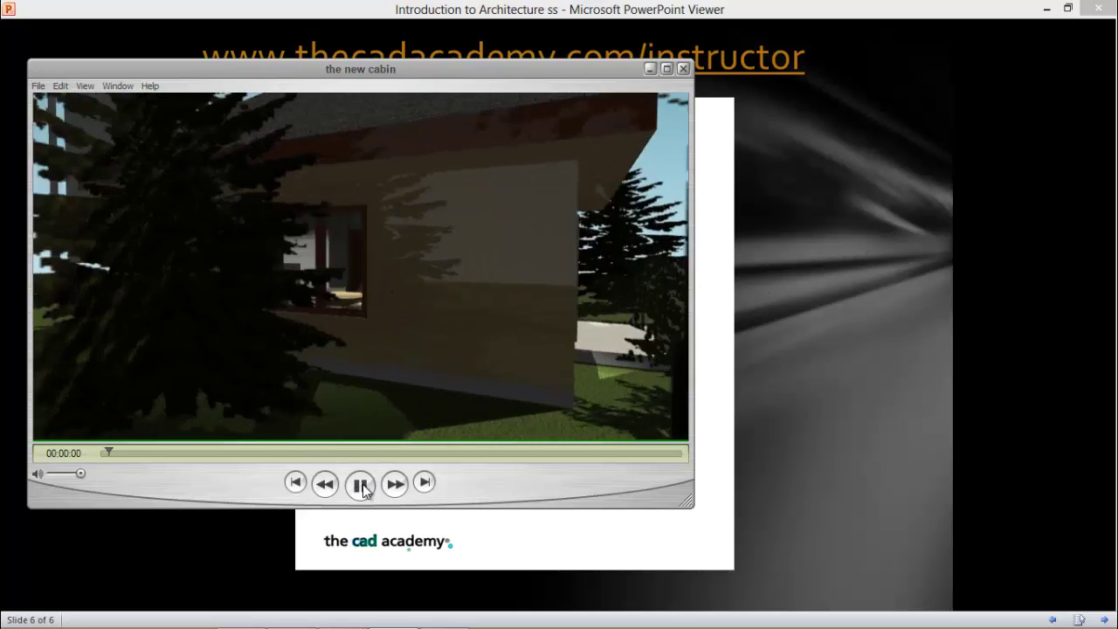